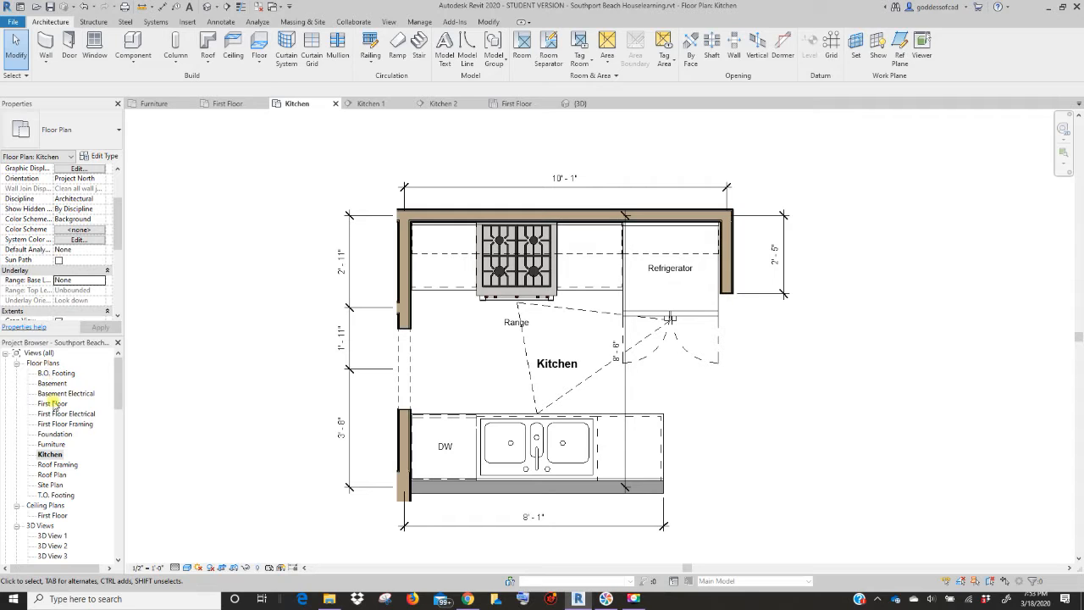
Step: Open the First Floor reflected ceiling plan from the project's ceiling plan views
left_click(36, 505)
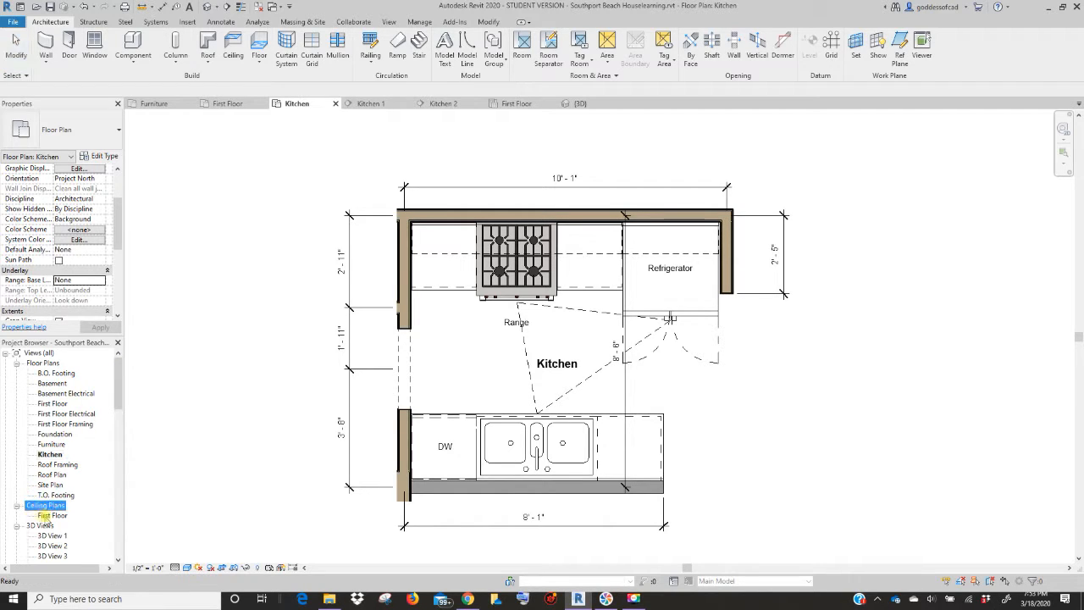
left_click(50, 516)
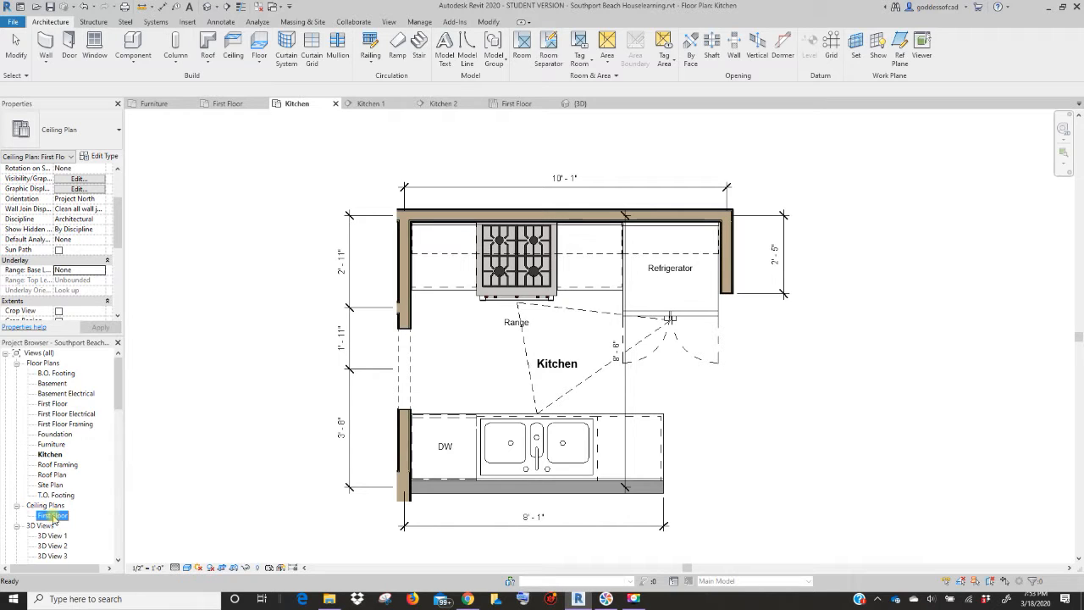
double_click(53, 514)
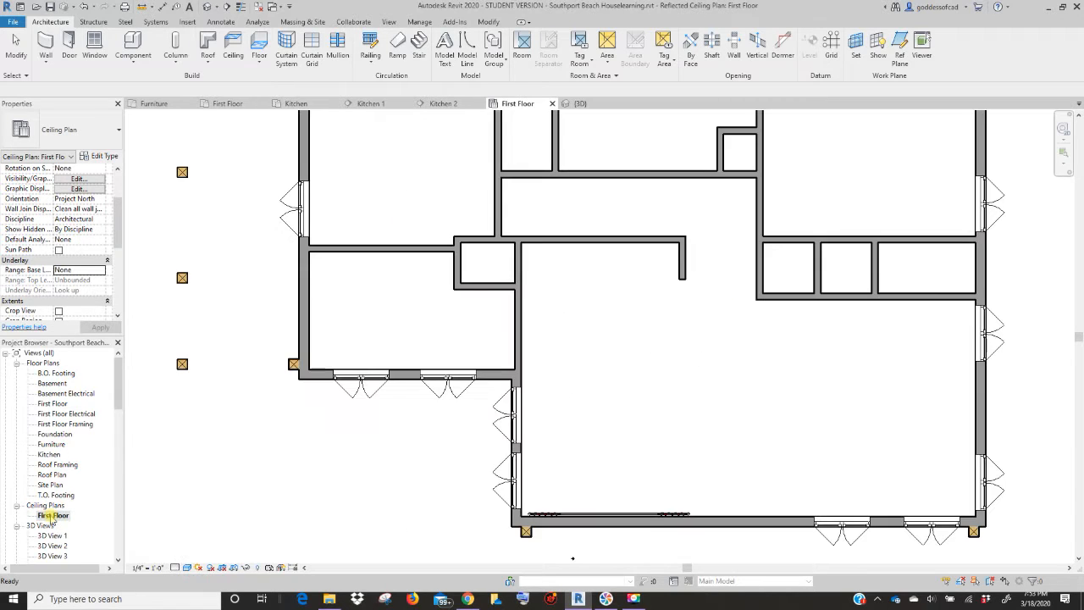
scroll(271, 478, "down", 2)
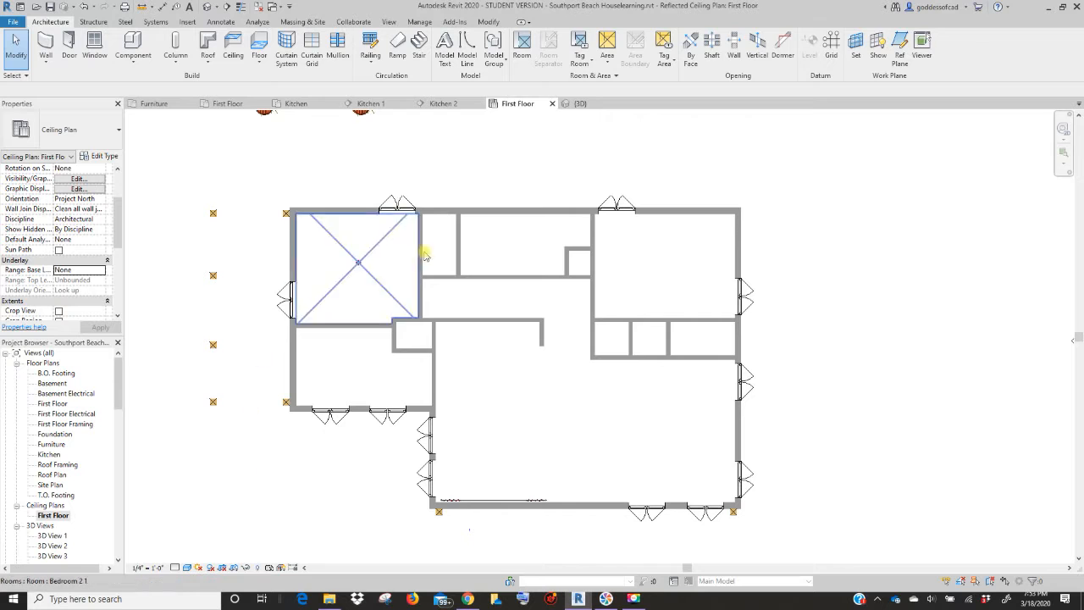
scroll(135, 390, "up", 1)
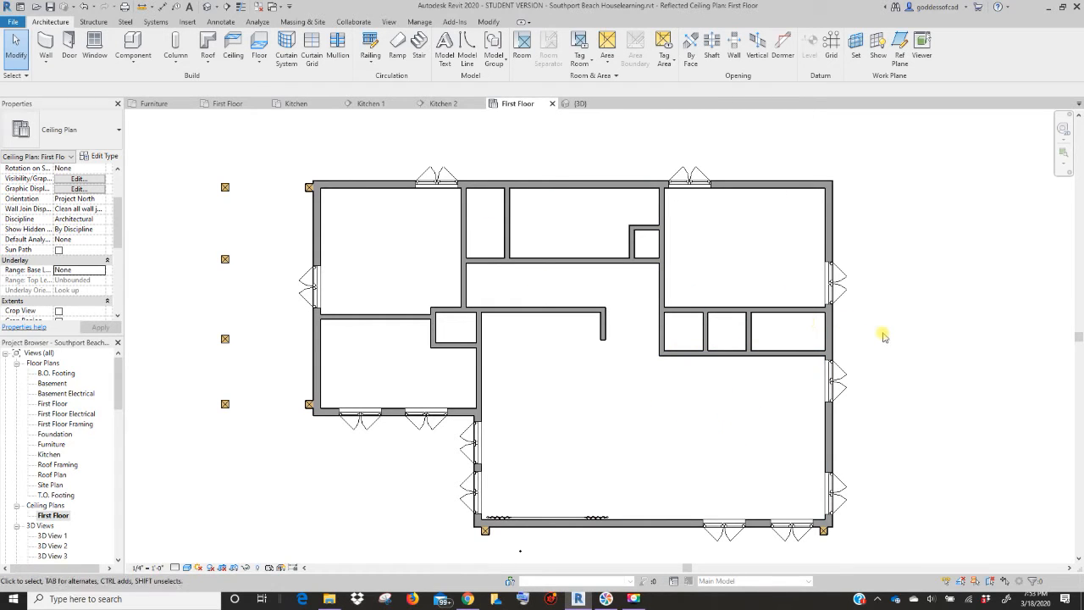
scroll(881, 337, "down", 2)
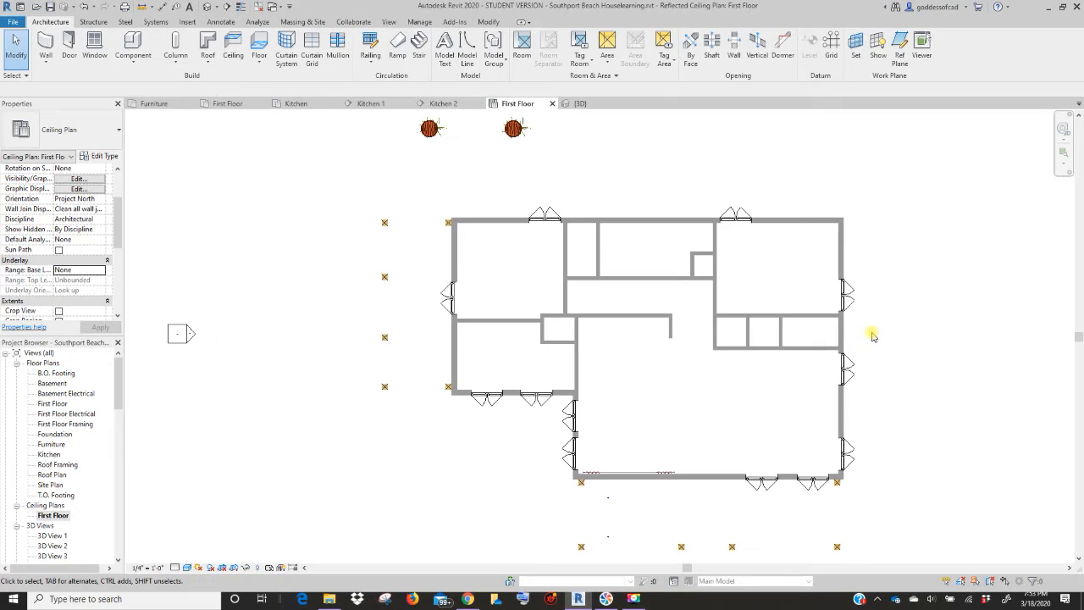
scroll(542, 178, "up", 1)
middle_click_drag(551, 188, 459, 238)
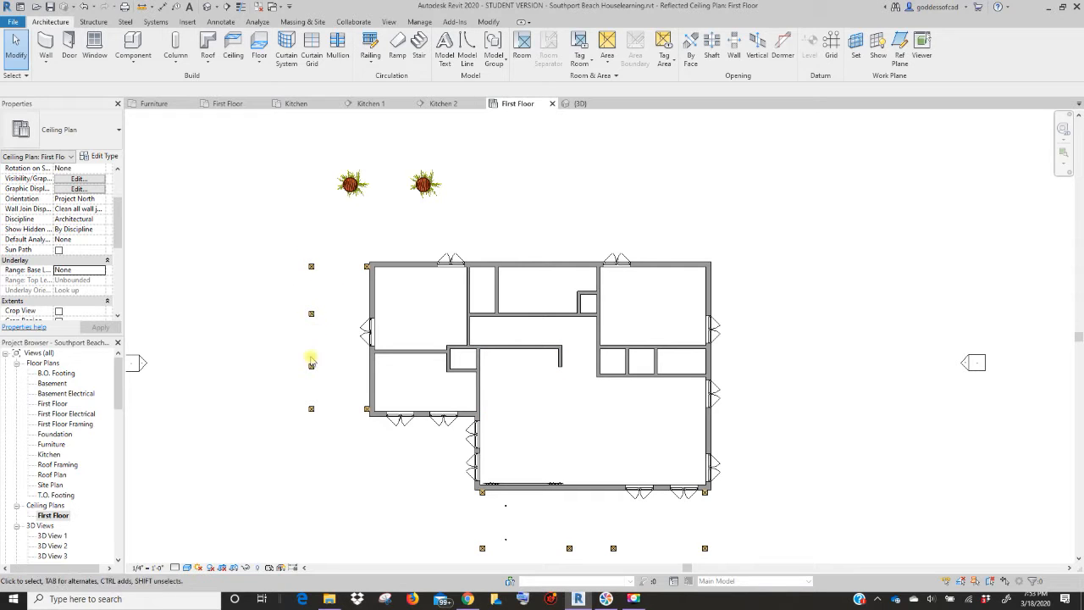
scroll(546, 343, "up", 4)
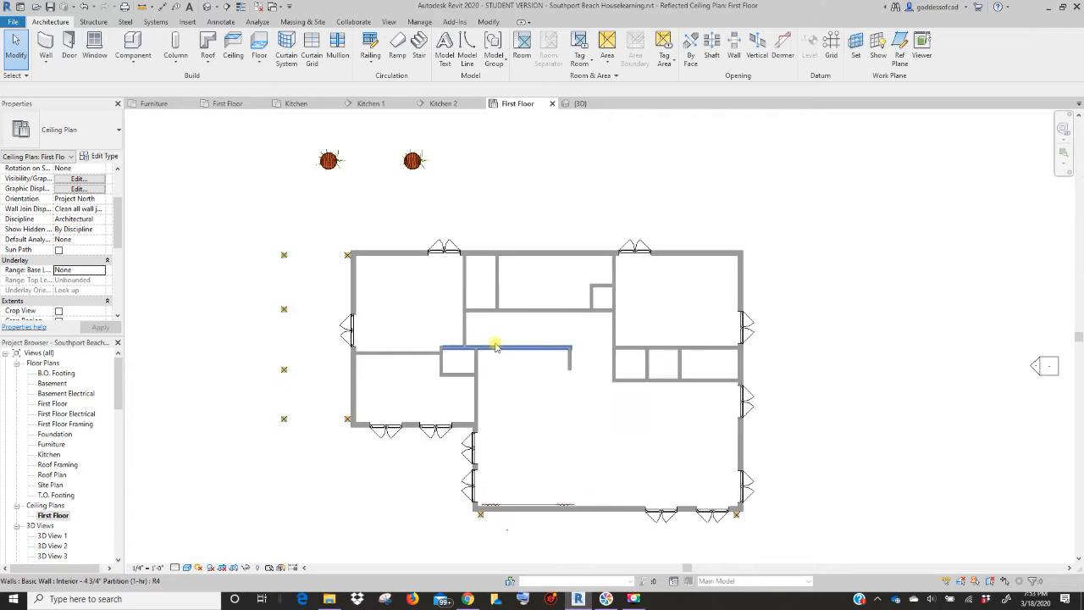
middle_click_drag(549, 340, 545, 242)
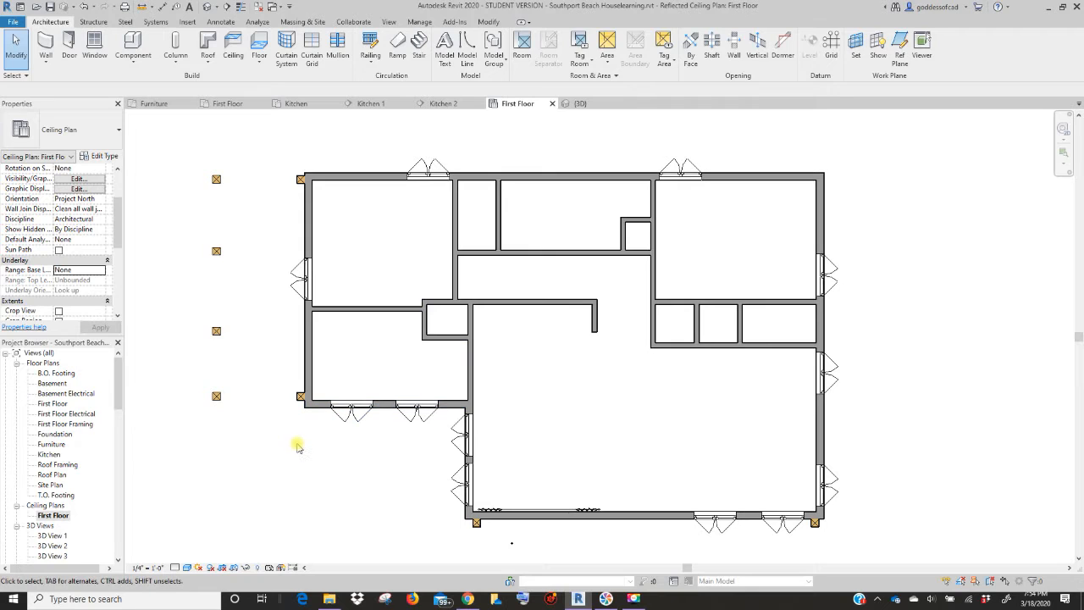
left_click(186, 568)
left_click(202, 521)
Step: Set the ceiling plan's underlay base level to First Floor, apply it, and save the project
scroll(122, 225, "up", 2)
scroll(112, 242, "down", 4)
left_click_drag(112, 243, 110, 230)
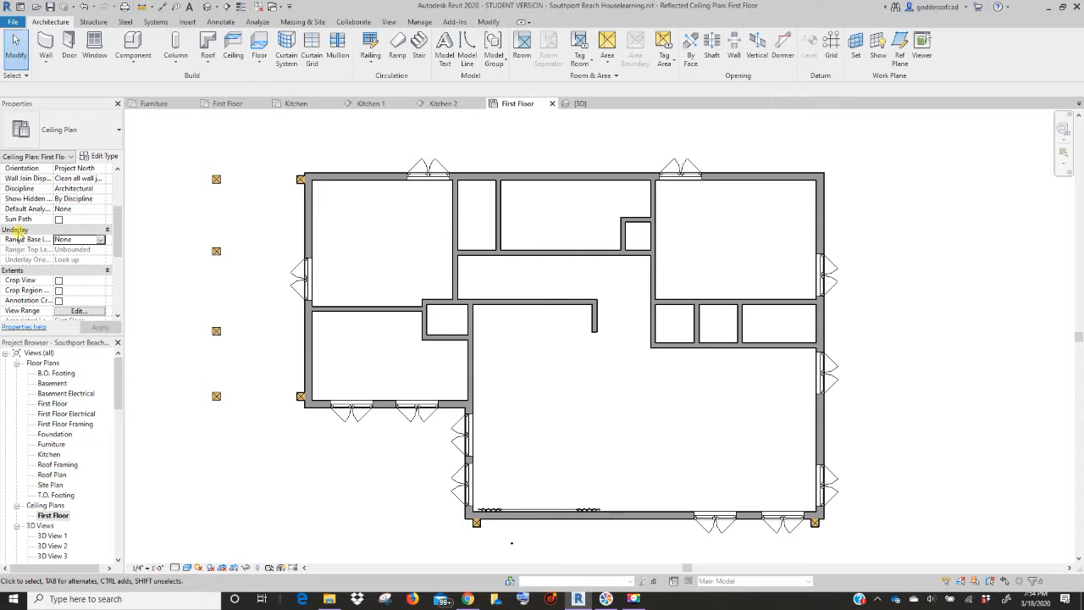
left_click(99, 240)
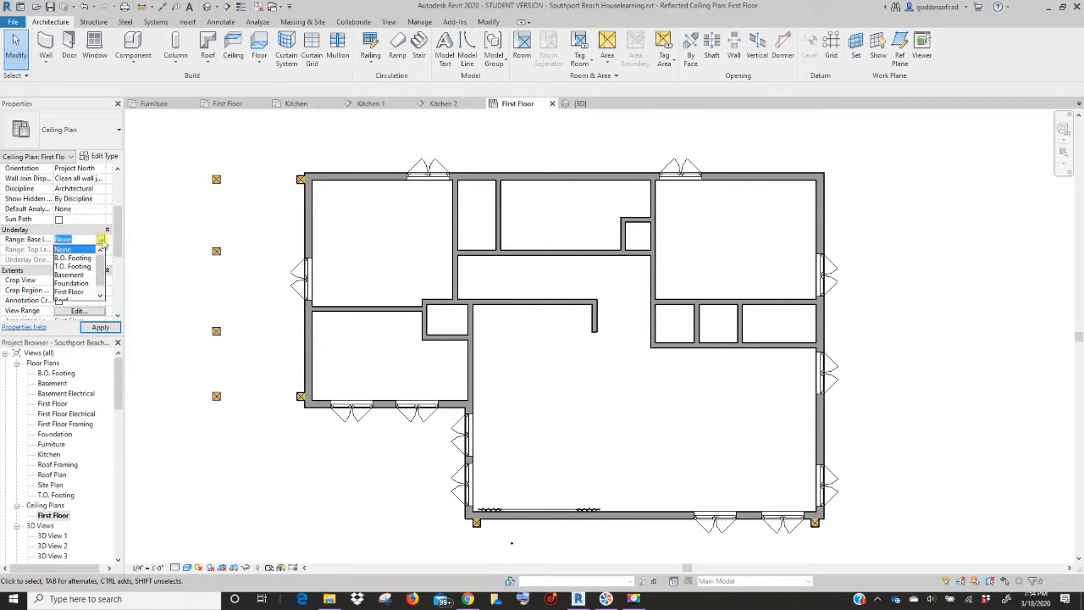
left_click(74, 292)
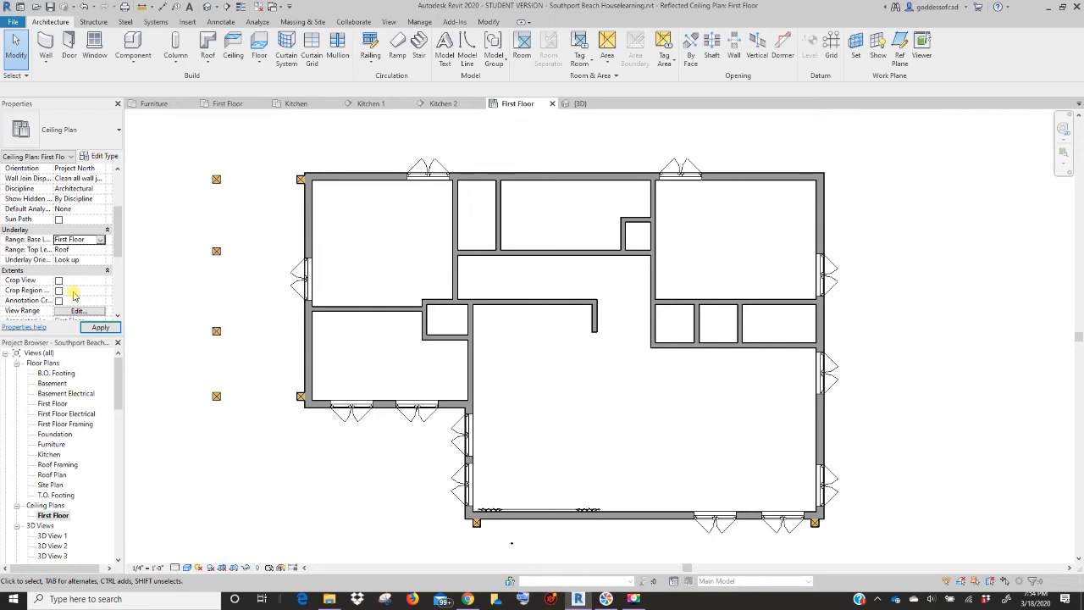
left_click(103, 328)
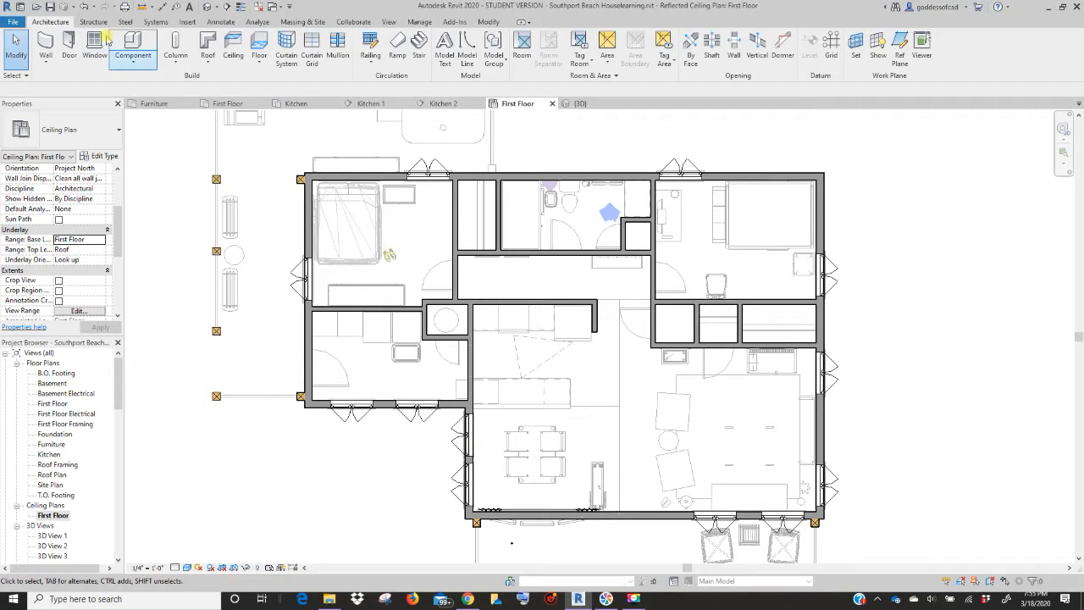
left_click(51, 9)
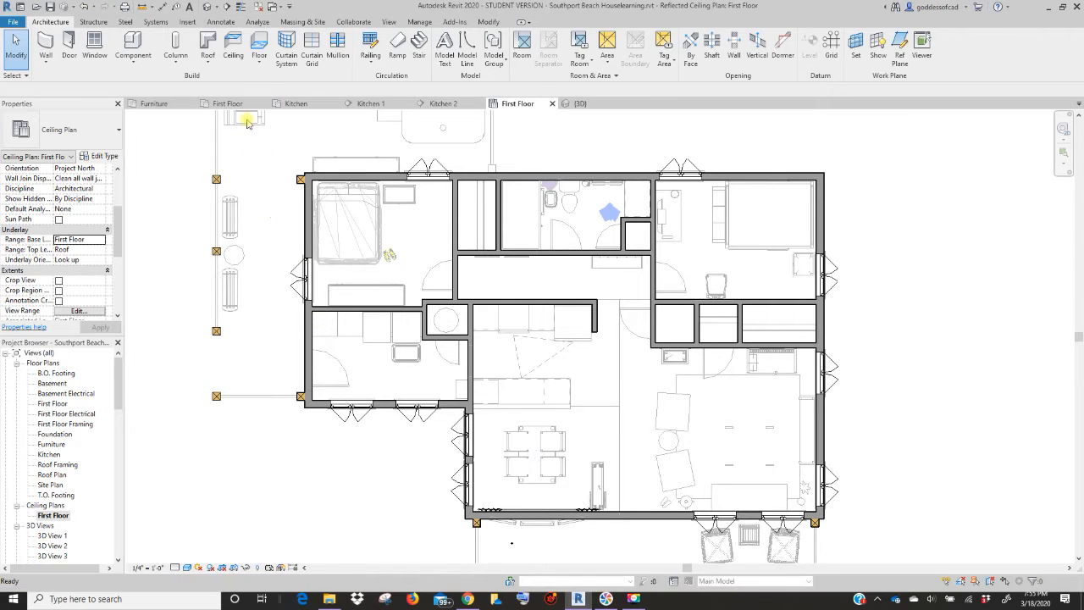
Step: Start a sketched Generic basic ceiling and draw a closed line boundary along the inner wall faces of the bedroom with the double bed
left_click(231, 52)
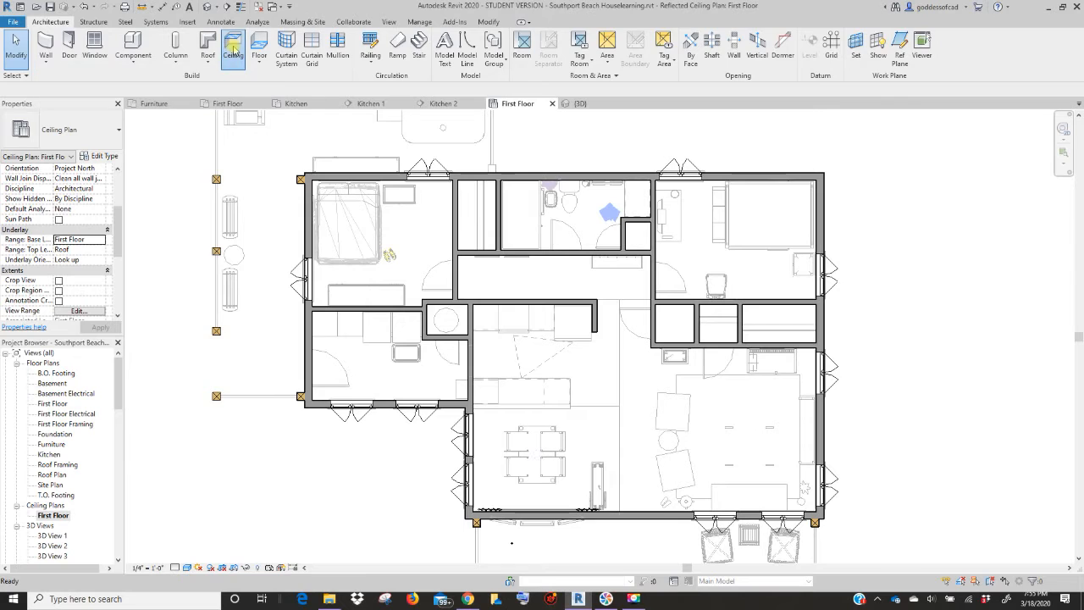
left_click(493, 53)
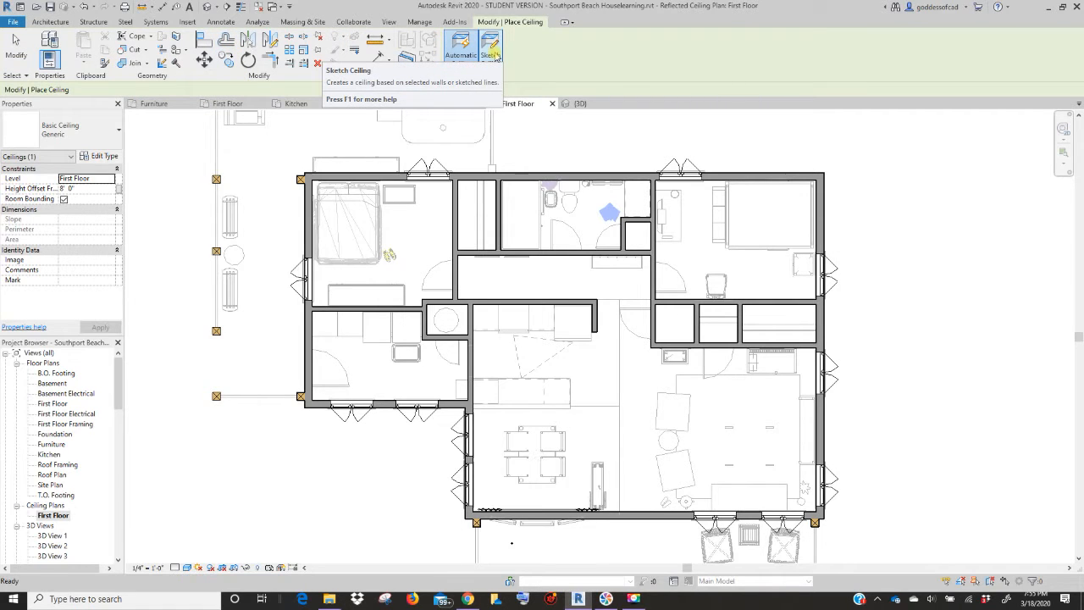
left_click(493, 53)
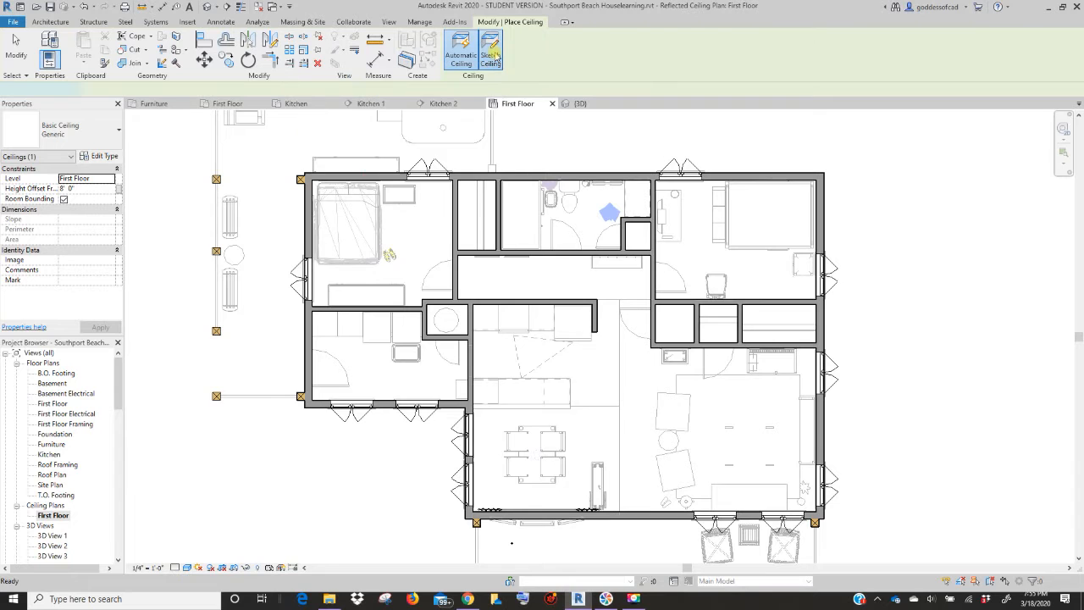
left_click(535, 39)
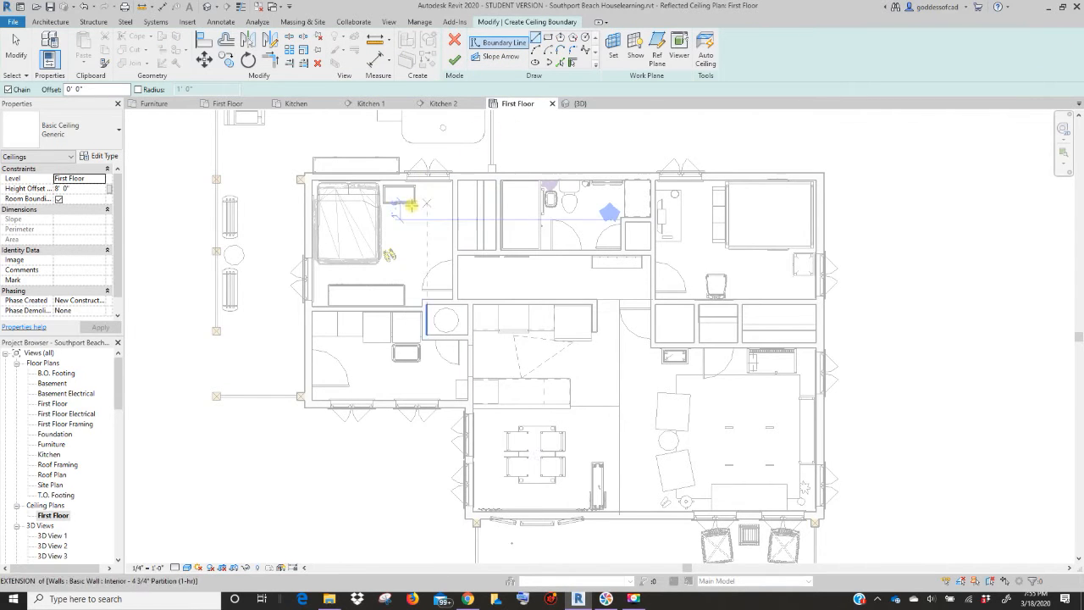
scroll(373, 223, "up", 5)
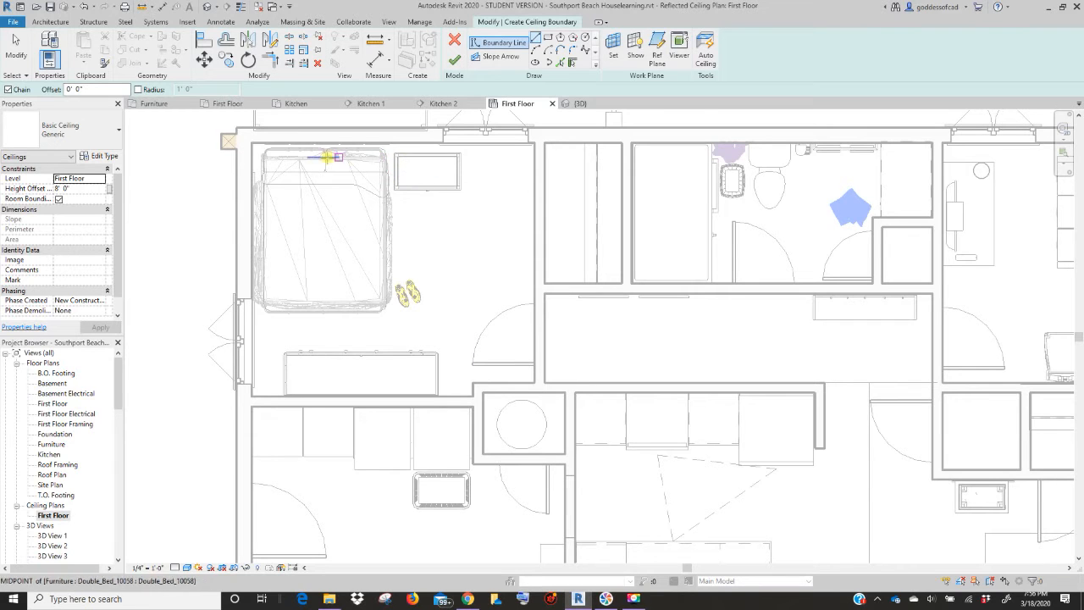
left_click(243, 136)
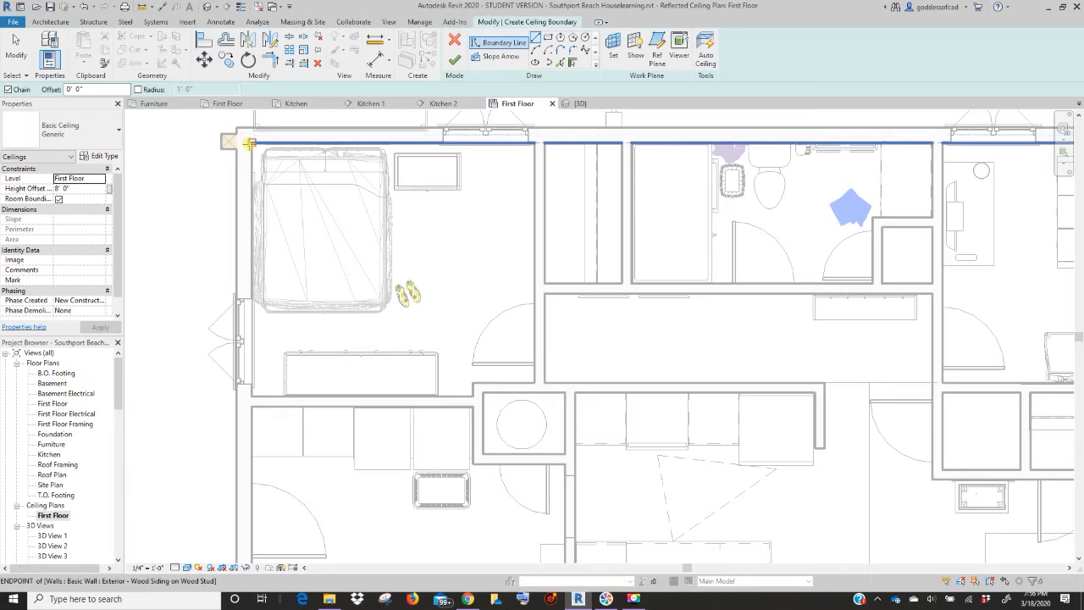
left_click(251, 143)
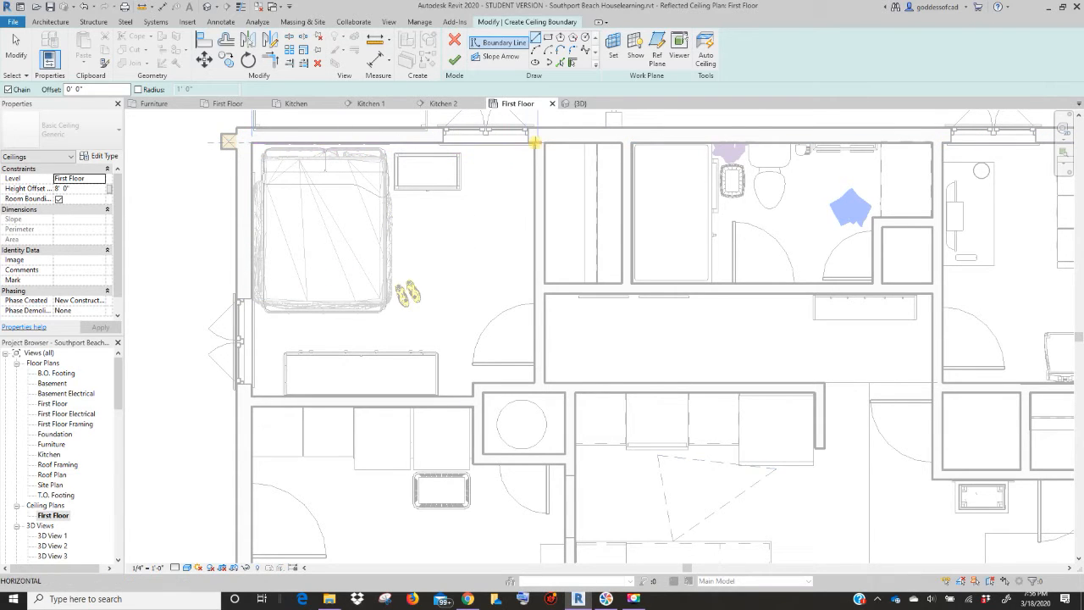
left_click(535, 142)
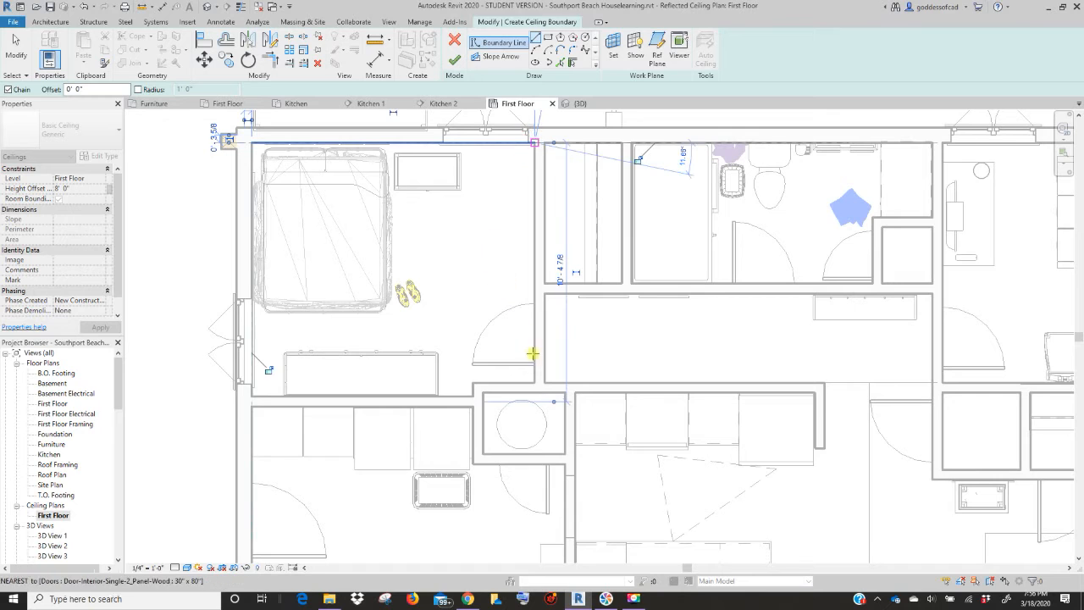
left_click(534, 383)
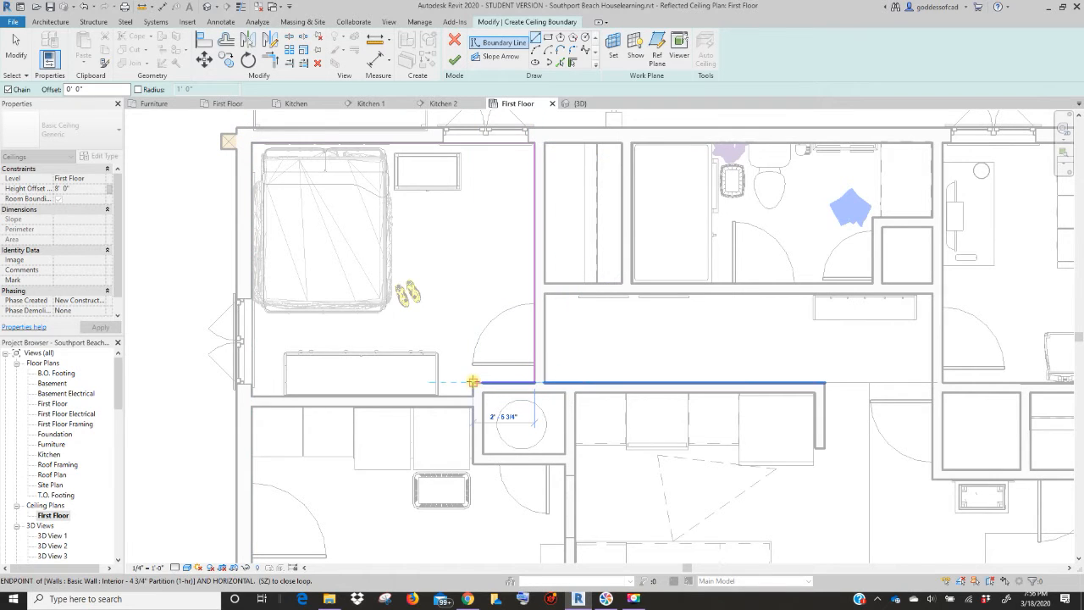
left_click(472, 382)
left_click(472, 395)
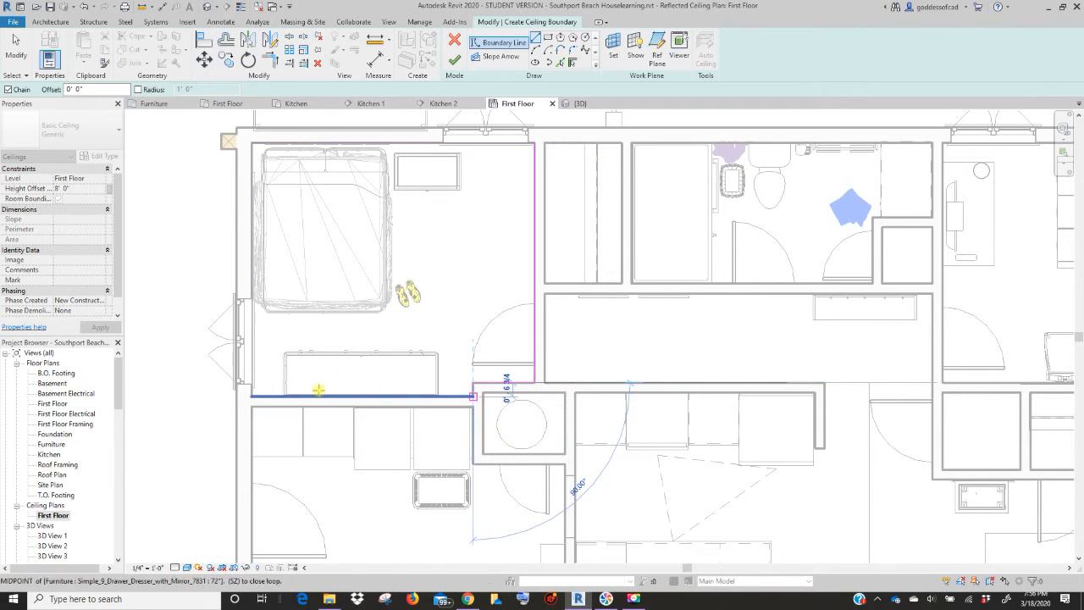
left_click(251, 396)
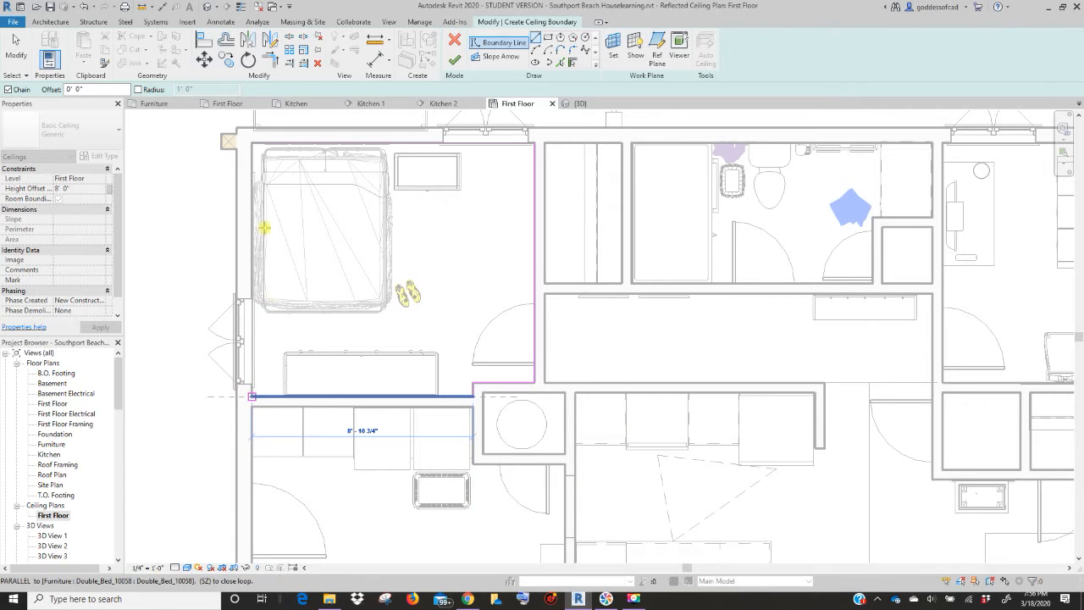
left_click(251, 142)
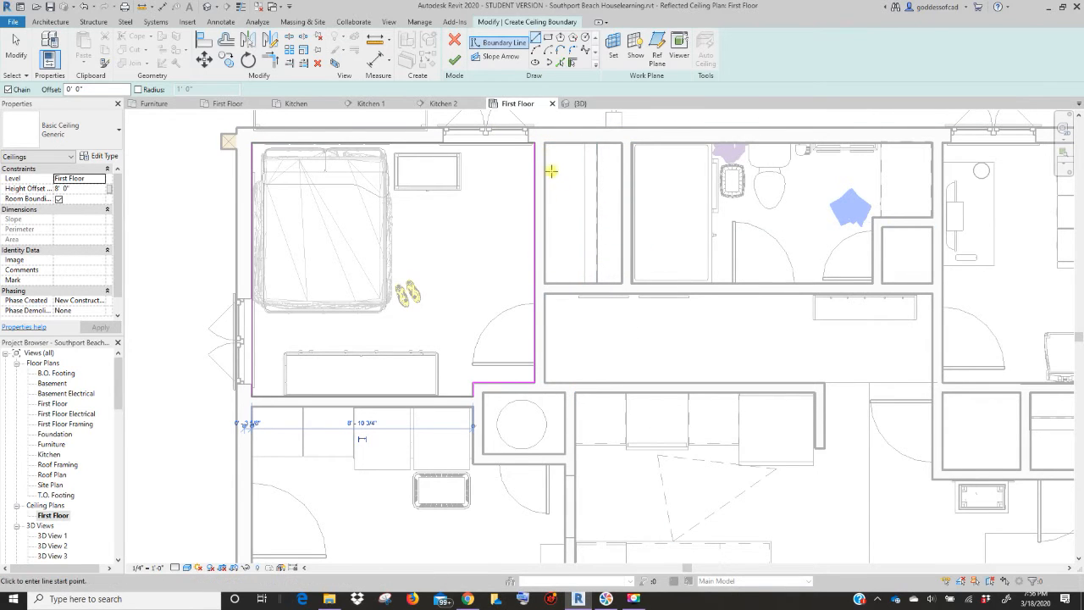
Step: Add rectangular ceiling boundaries around the closet beside the bedroom and the small closet at the bathroom's lower-right corner
left_click(547, 38)
left_click(547, 138)
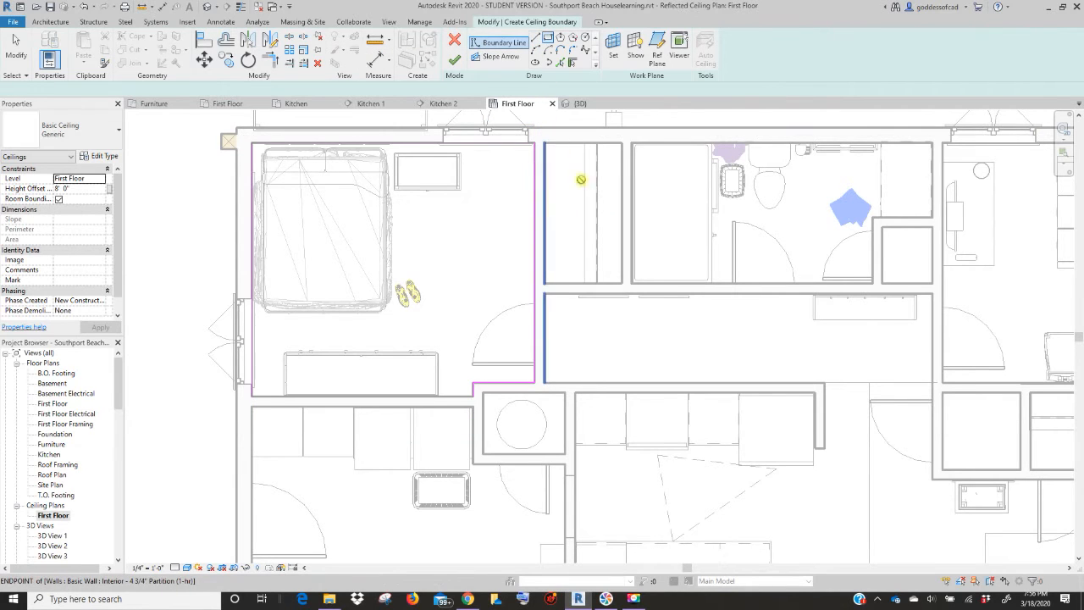
left_click(623, 284)
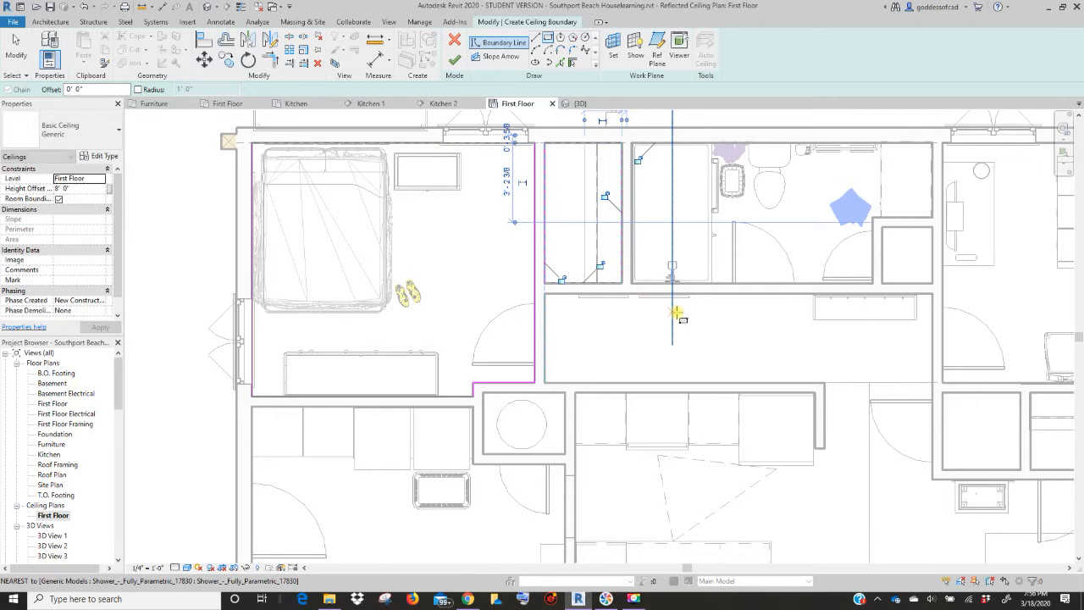
left_click(882, 227)
left_click(931, 282)
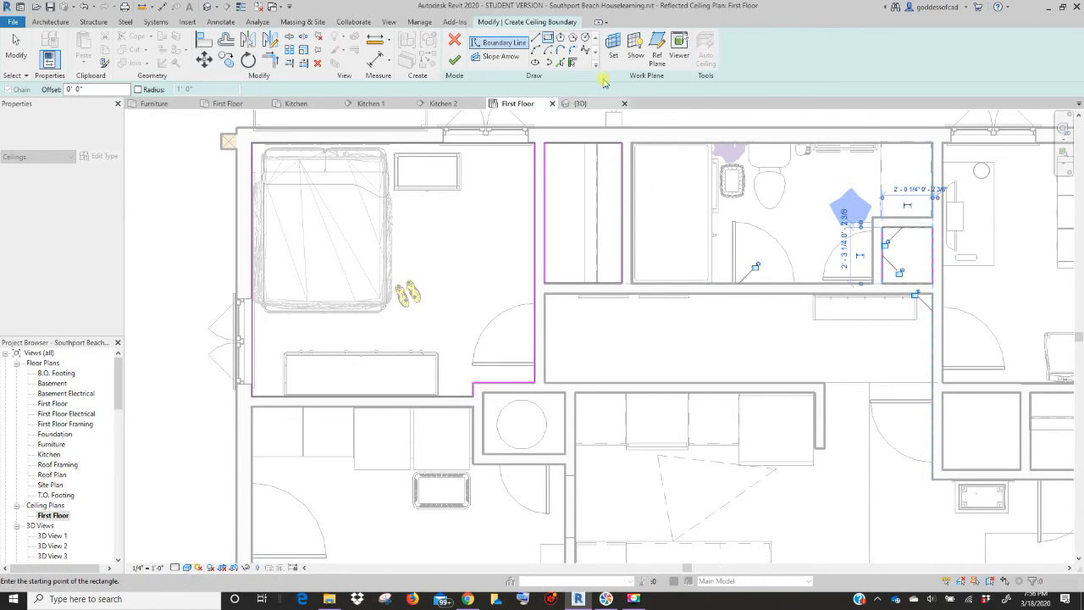
Step: Draw ceiling boundary lines along the bathroom's lower inner wall face and up the side of the small corner closet
left_click(537, 39)
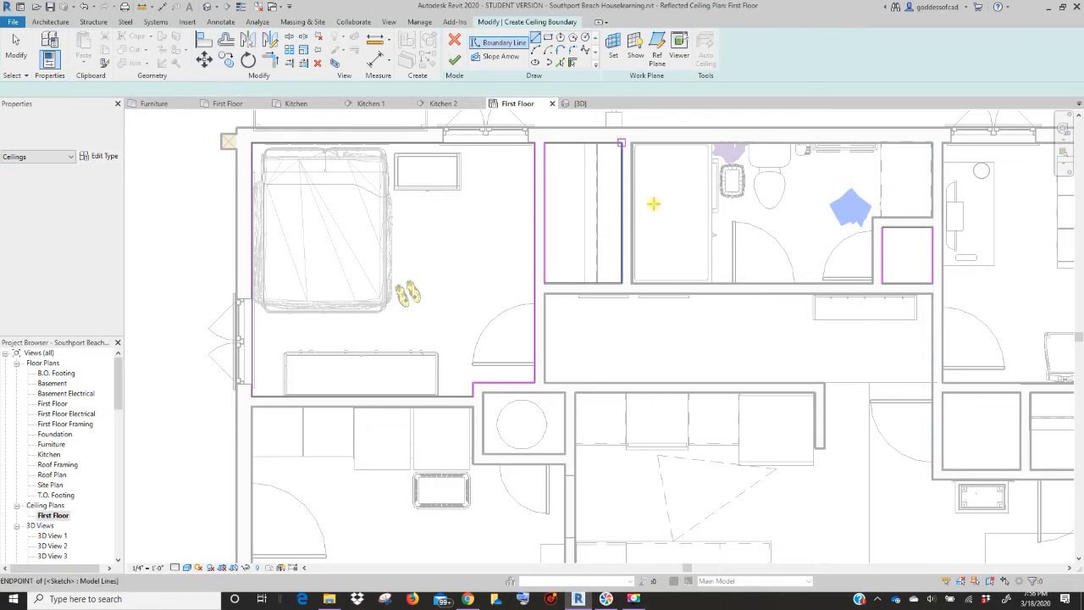
left_click(631, 283)
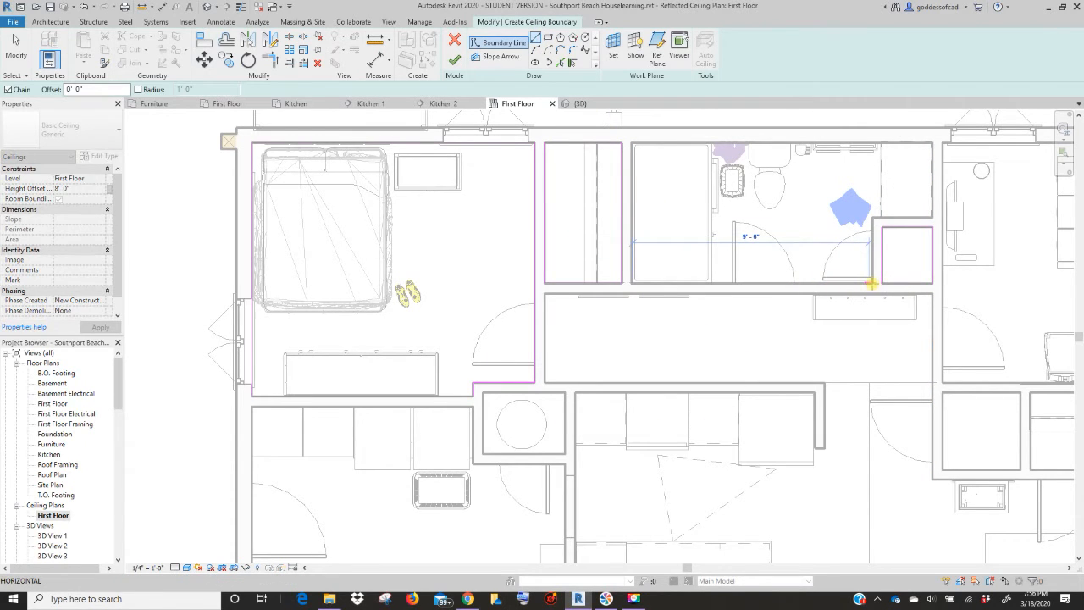
left_click(870, 283)
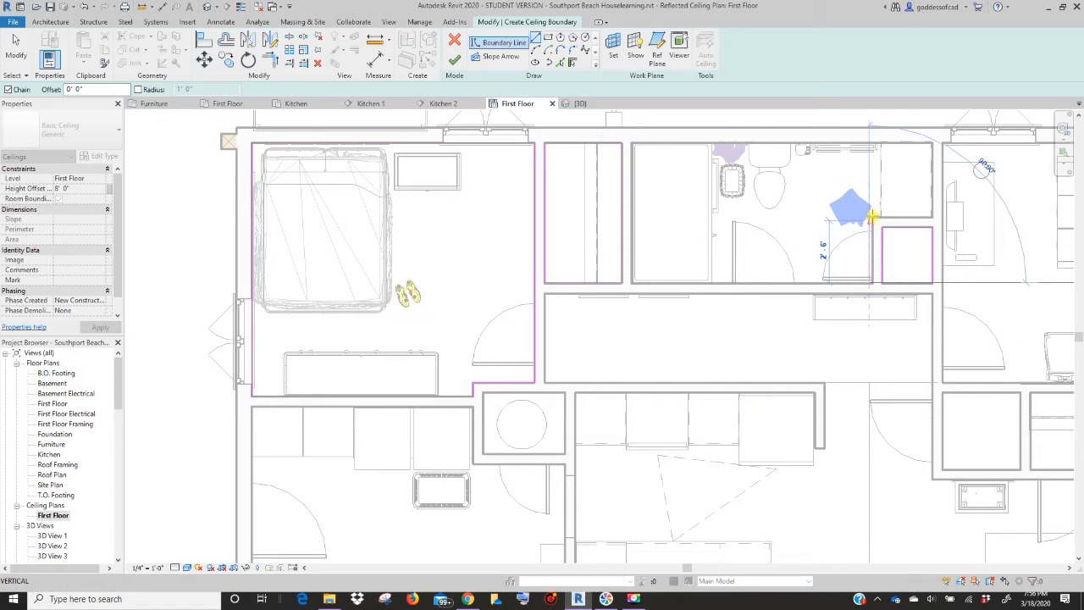
scroll(881, 288, "up", 5)
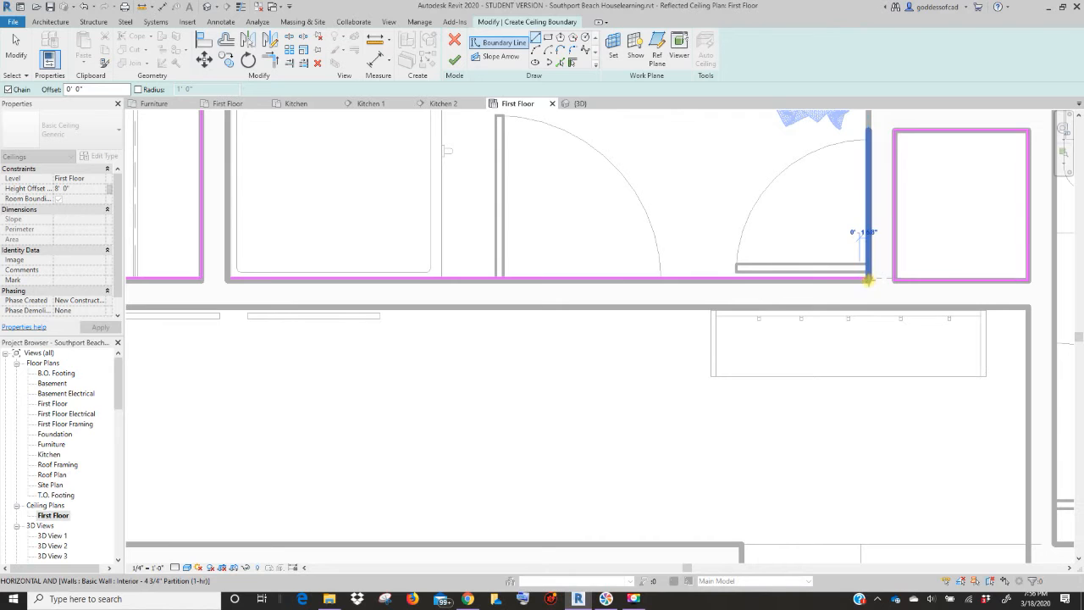
scroll(868, 244, "down", 1)
scroll(869, 244, "down", 1)
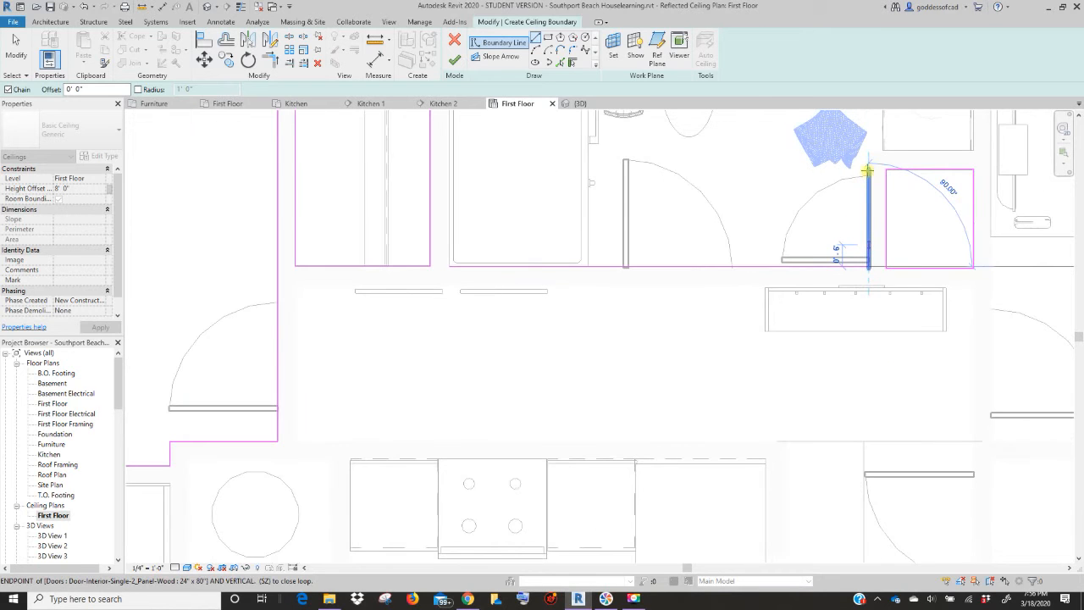
left_click(868, 171)
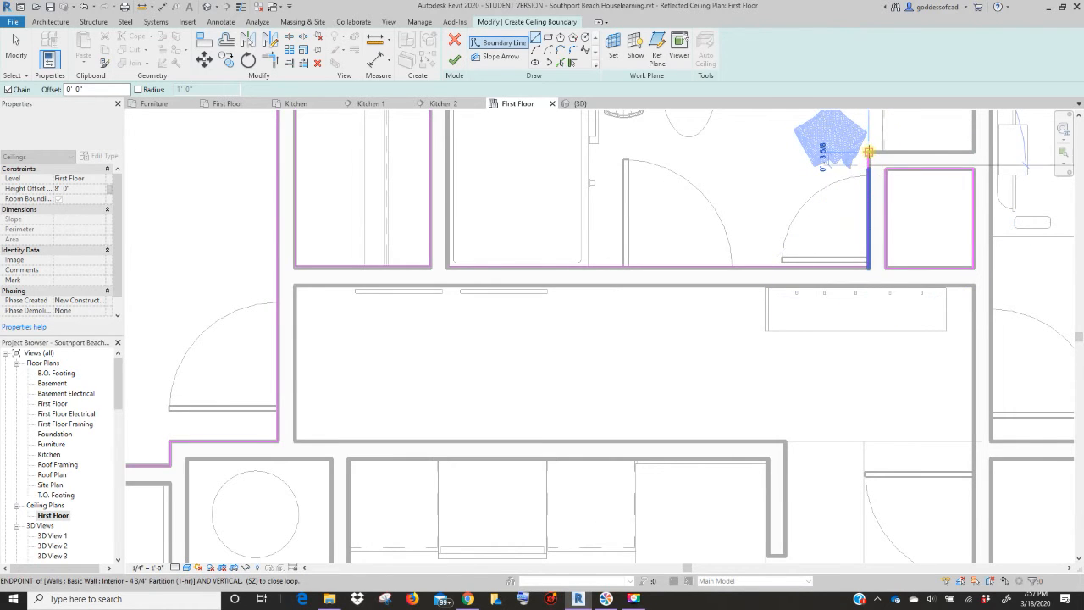
Step: Continue the bathroom boundary over the small closet and around the remaining inner wall faces to close the loop
scroll(889, 220, "down", 2)
mouse_move(855, 225)
middle_mouse_down()
mouse_move(821, 339)
mouse_move(863, 309)
middle_mouse_up()
scroll(881, 324, "up", 1)
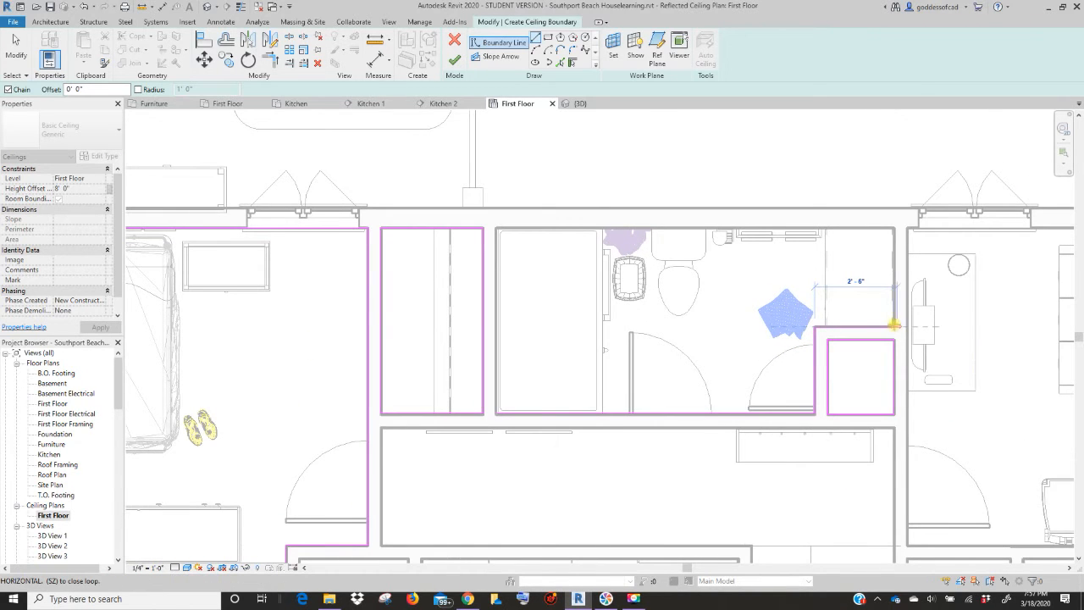
left_click(894, 229)
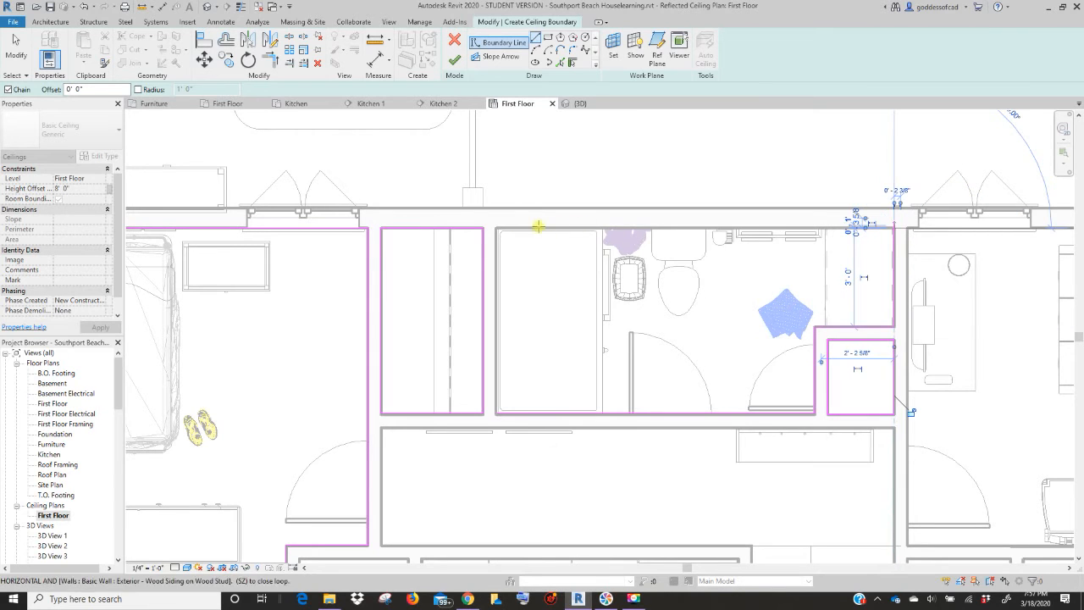
left_click(495, 228)
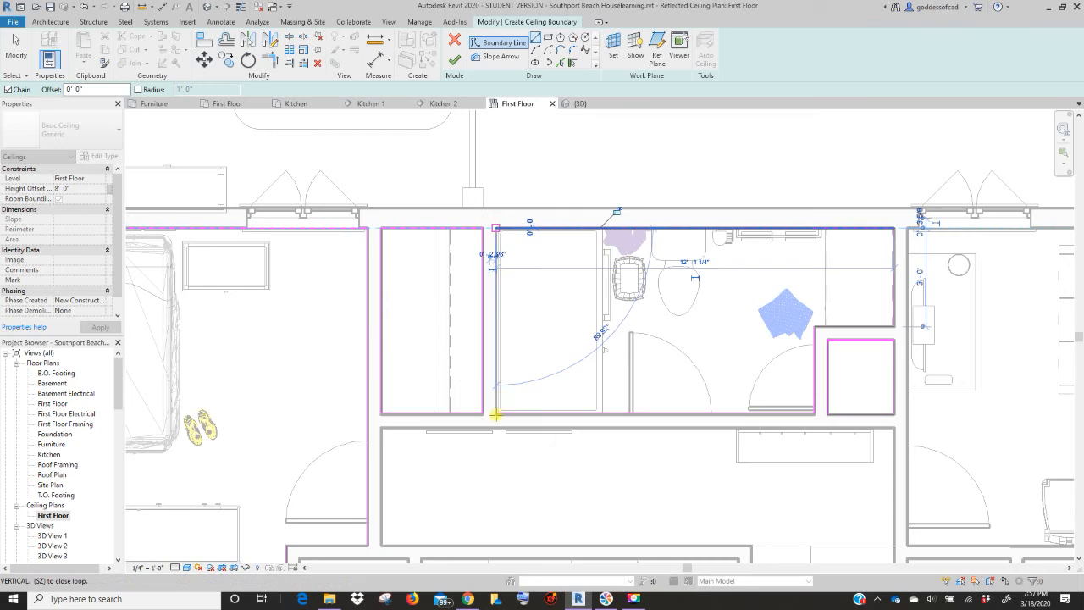
left_click(550, 367)
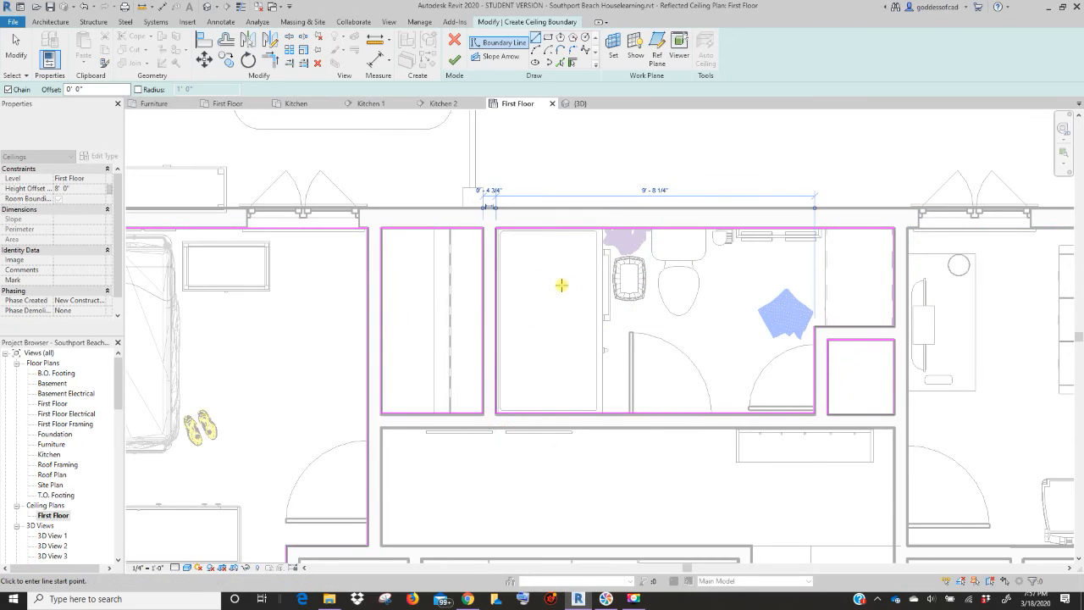
scroll(561, 284, "down", 2)
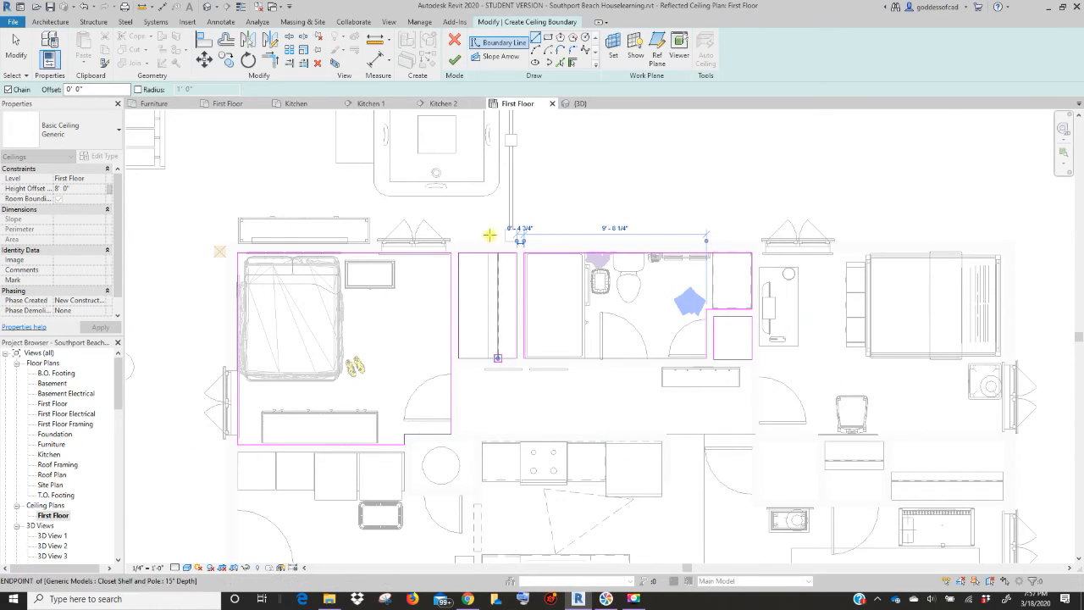
Step: Finish the ceiling sketch covering the bedroom, closets and bathroom, and clear the selection
left_click(455, 63)
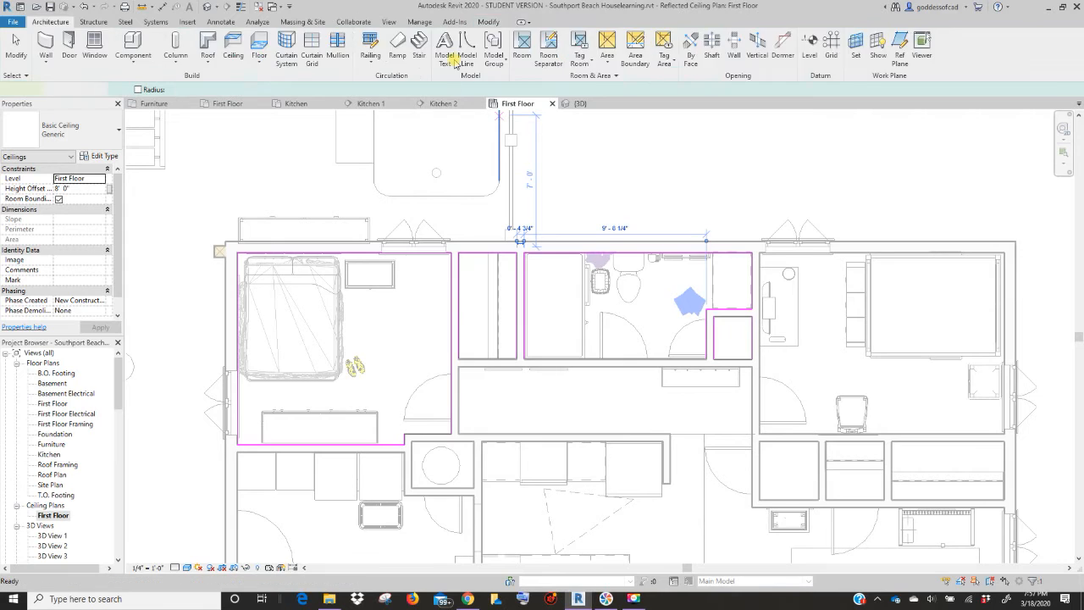
left_click(593, 195)
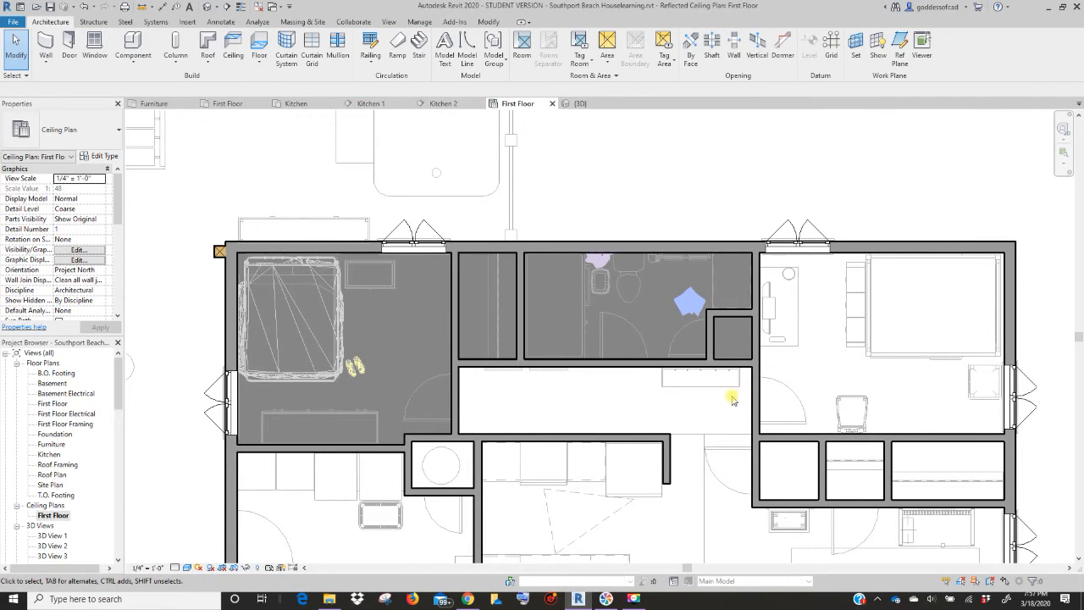
scroll(667, 415, "down", 3)
scroll(649, 308, "up", 2)
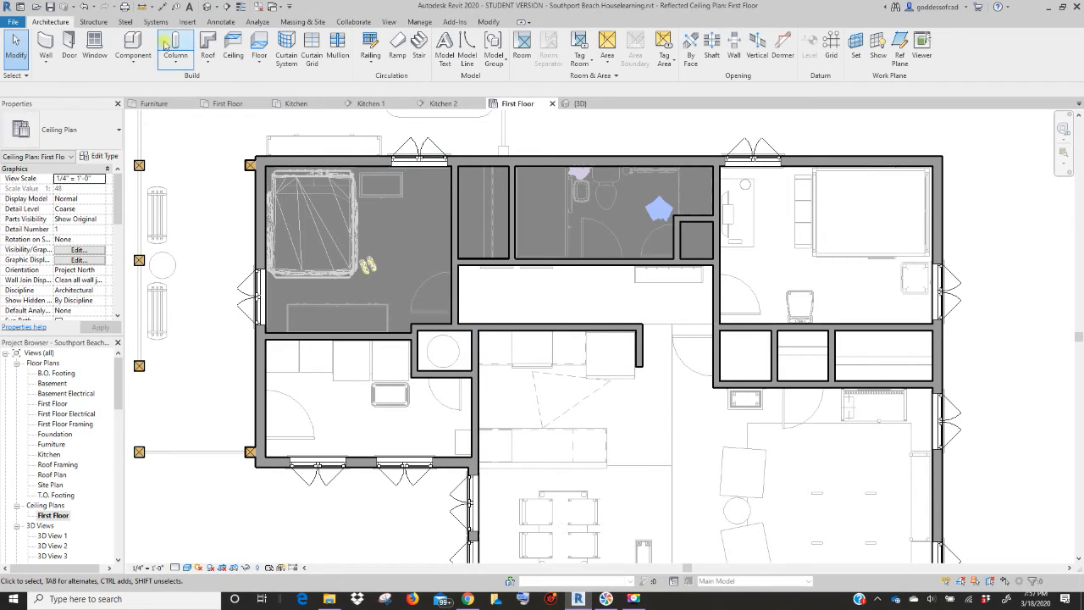
Step: Start another sketched Generic basic ceiling and trace the hallway's end wall, lower wall and the outer side of the stub wall by the refrigerator
left_click(230, 45)
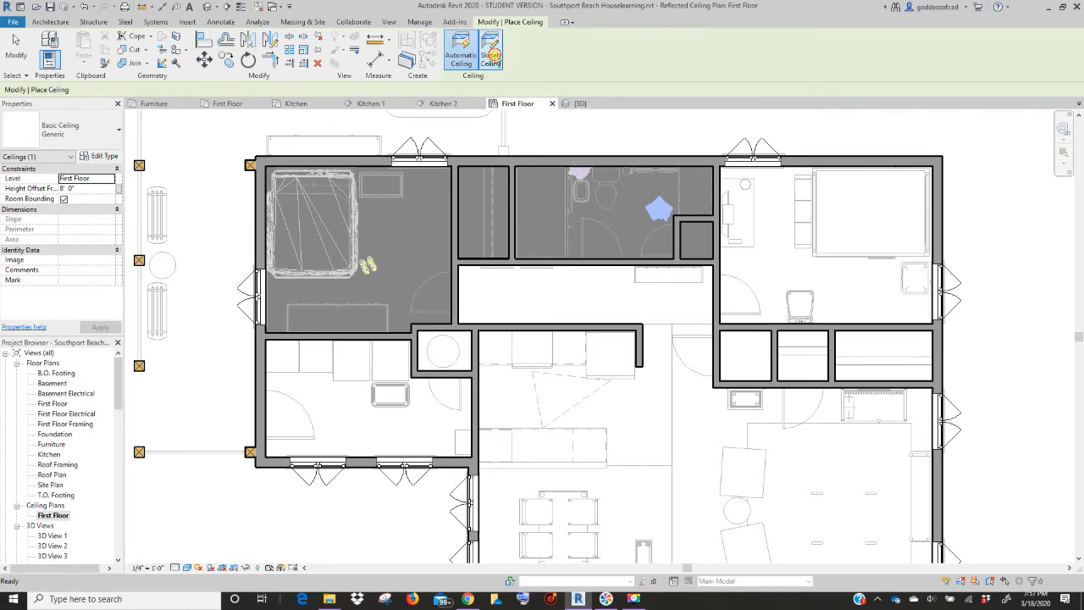
scroll(457, 269, "up", 3)
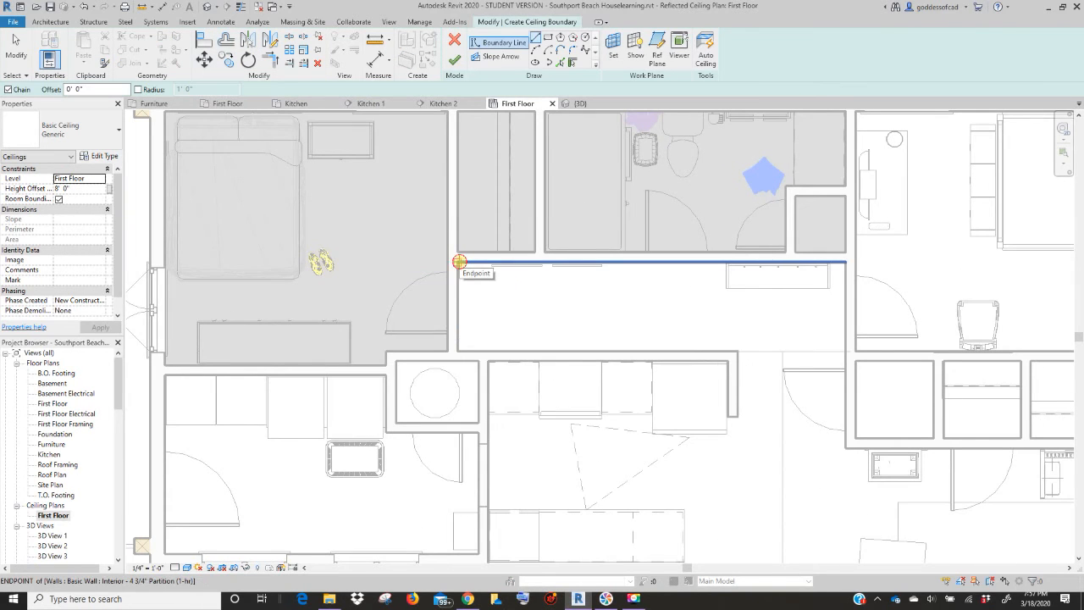
left_click(458, 264)
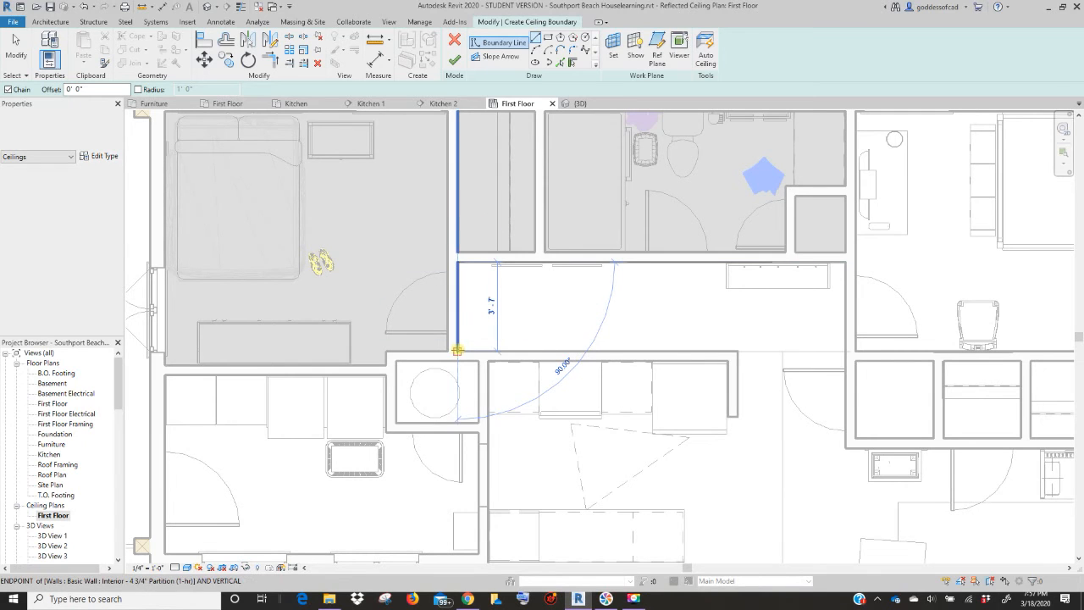
left_click(458, 350)
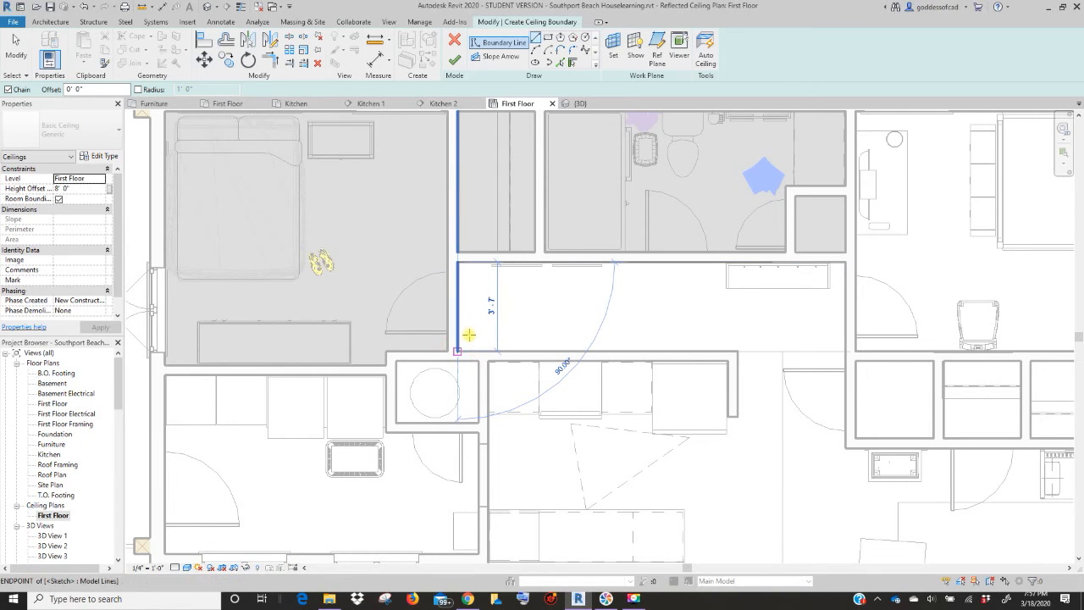
left_click(737, 350)
left_click(739, 418)
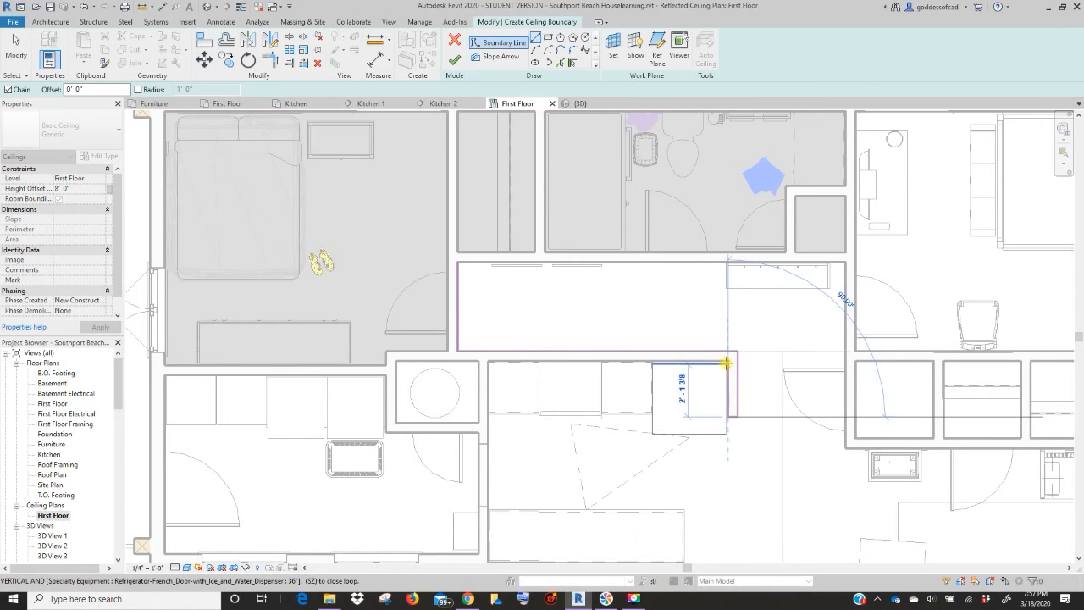
Step: Continue the boundary up the kitchen side of the stub wall and along the wall behind the range to the kitchen corner
scroll(726, 360, "up", 2)
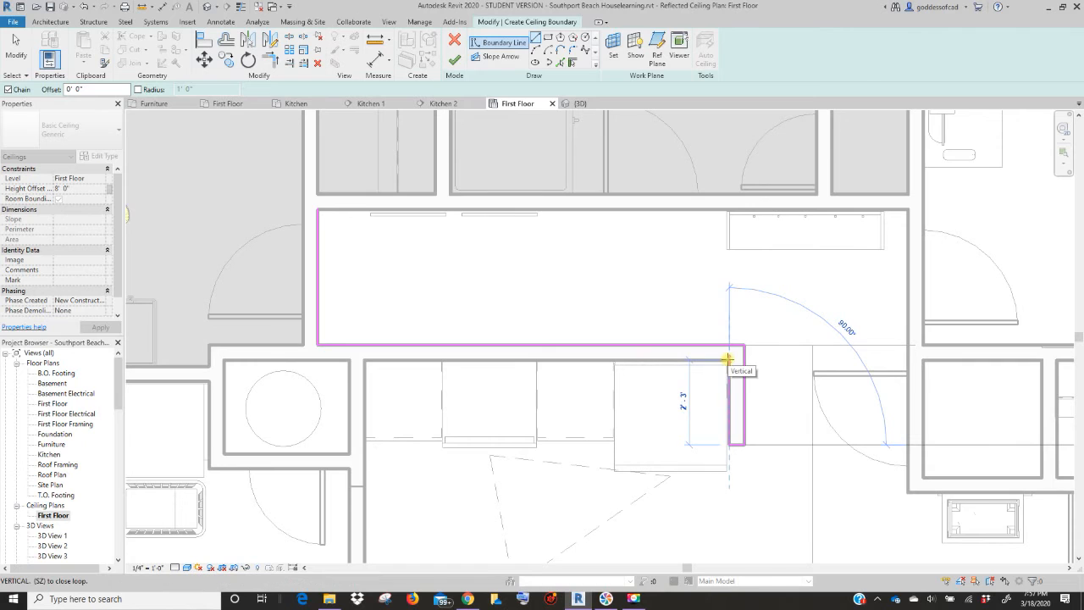
scroll(727, 359, "up", 2)
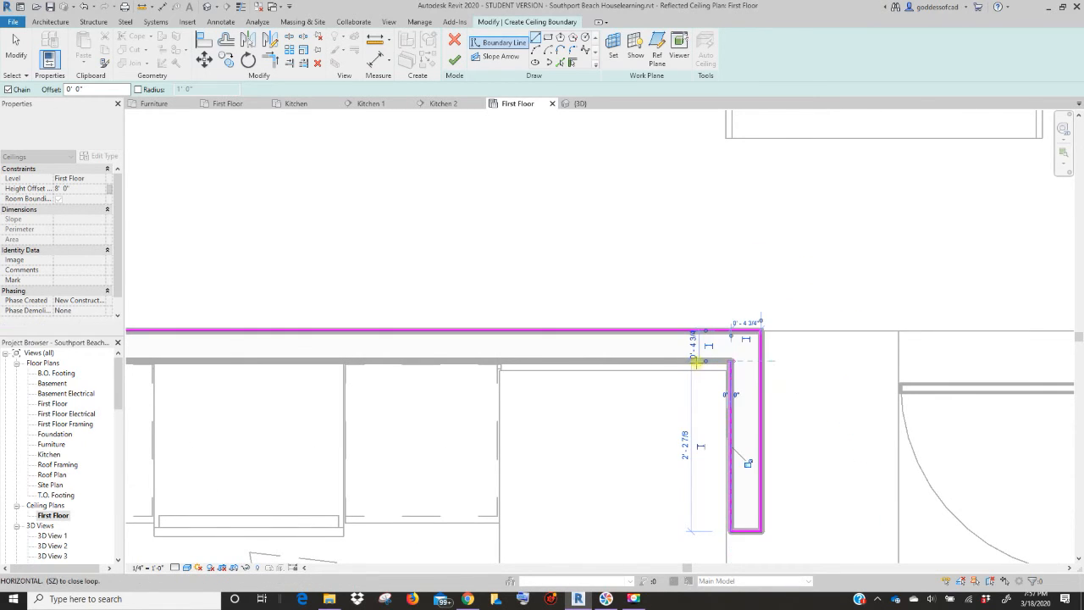
scroll(505, 364, "down", 1)
mouse_move(505, 365)
middle_mouse_down()
mouse_move(671, 346)
mouse_move(733, 298)
middle_mouse_up()
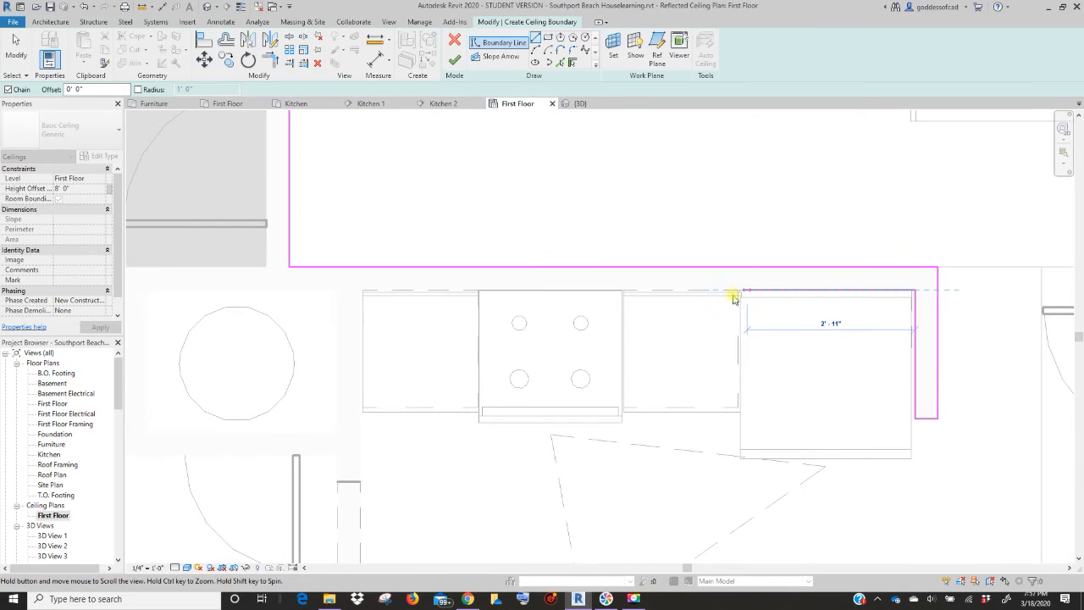
scroll(600, 299, "down", 1)
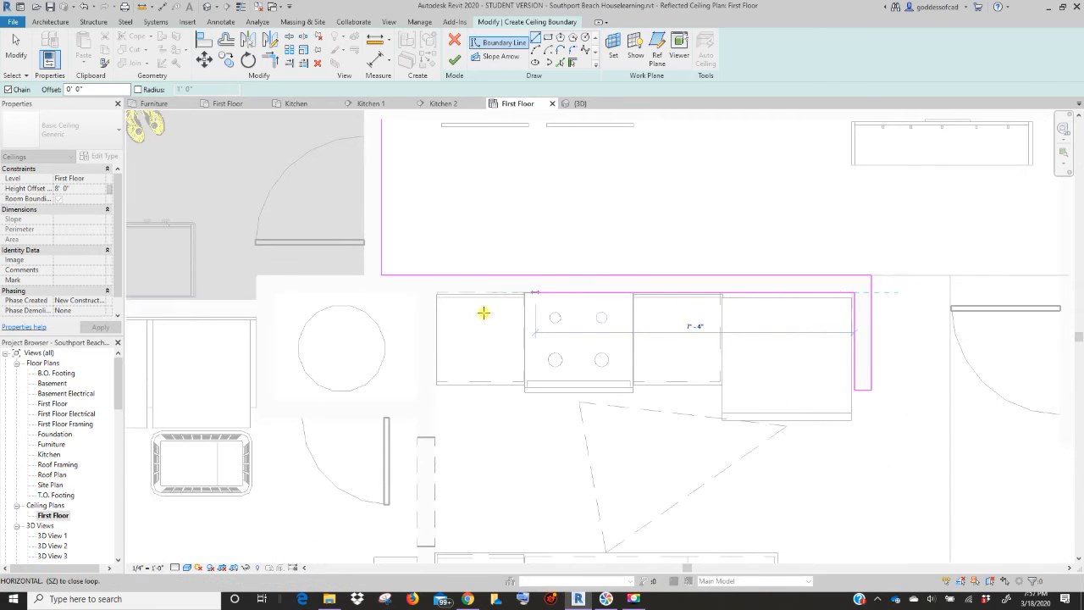
left_click(435, 291)
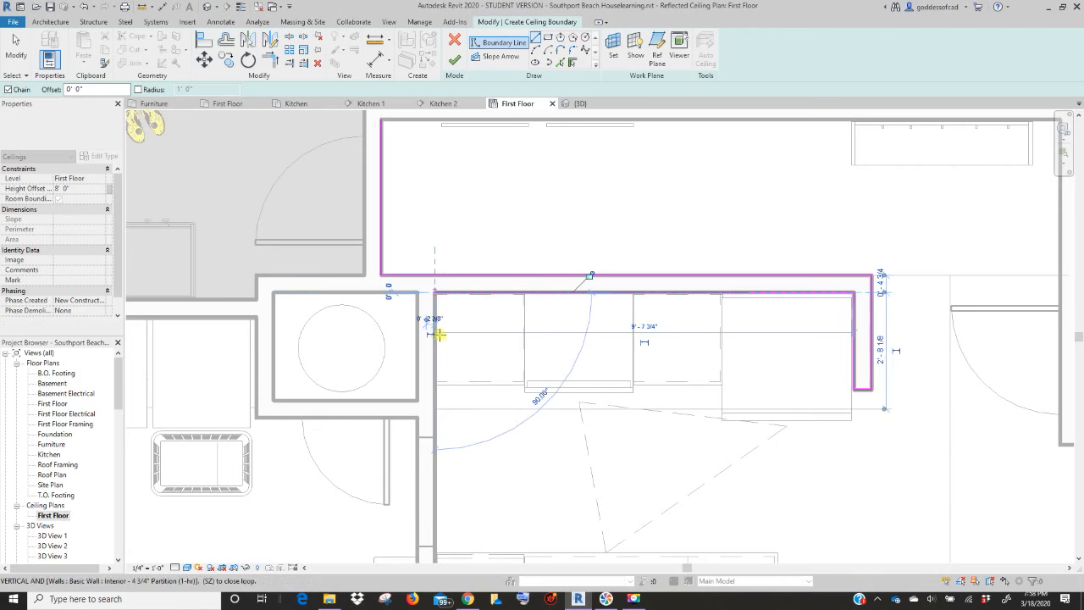
Step: Extend the boundary along the inner wall face past the sink counter and dining windows to the dining area's exterior corner
scroll(450, 360, "down", 1)
scroll(450, 293, "down", 1)
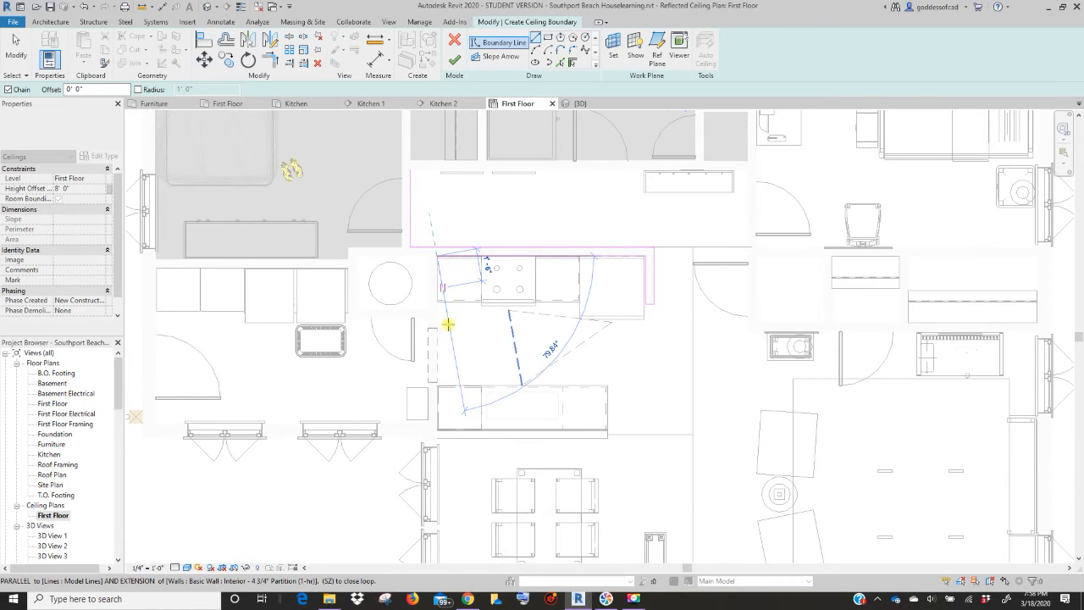
scroll(440, 430, "up", 5)
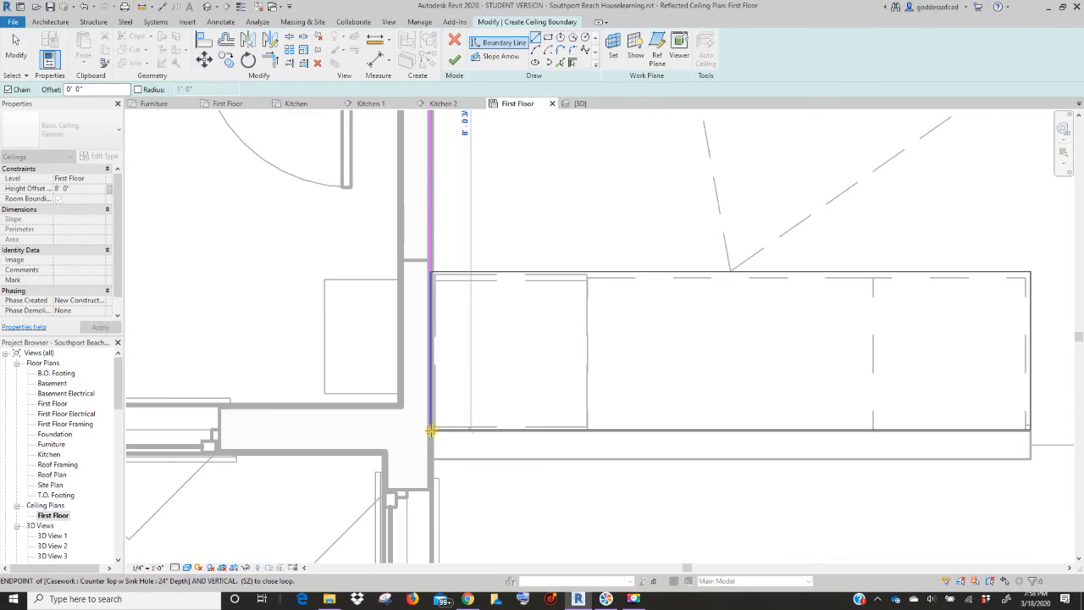
left_click(432, 430)
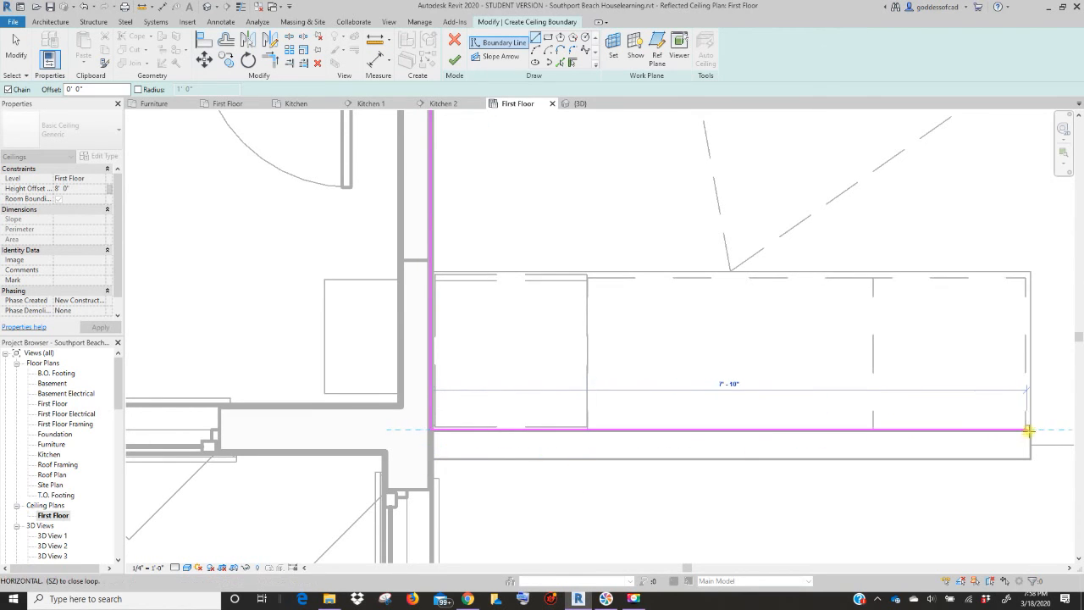
scroll(847, 480, "down", 2)
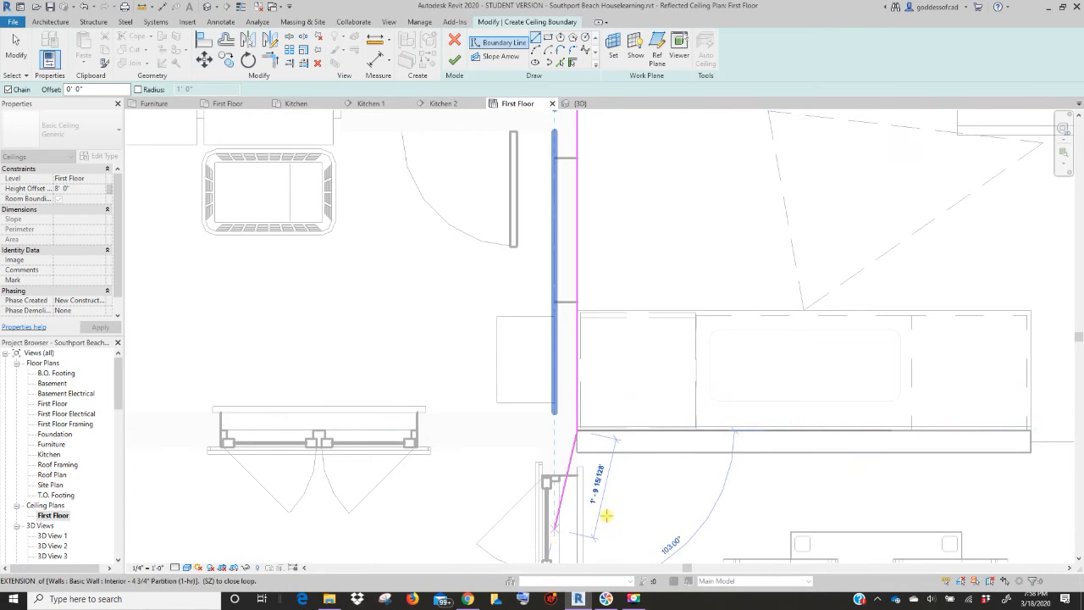
middle_click_drag(612, 497, 516, 367)
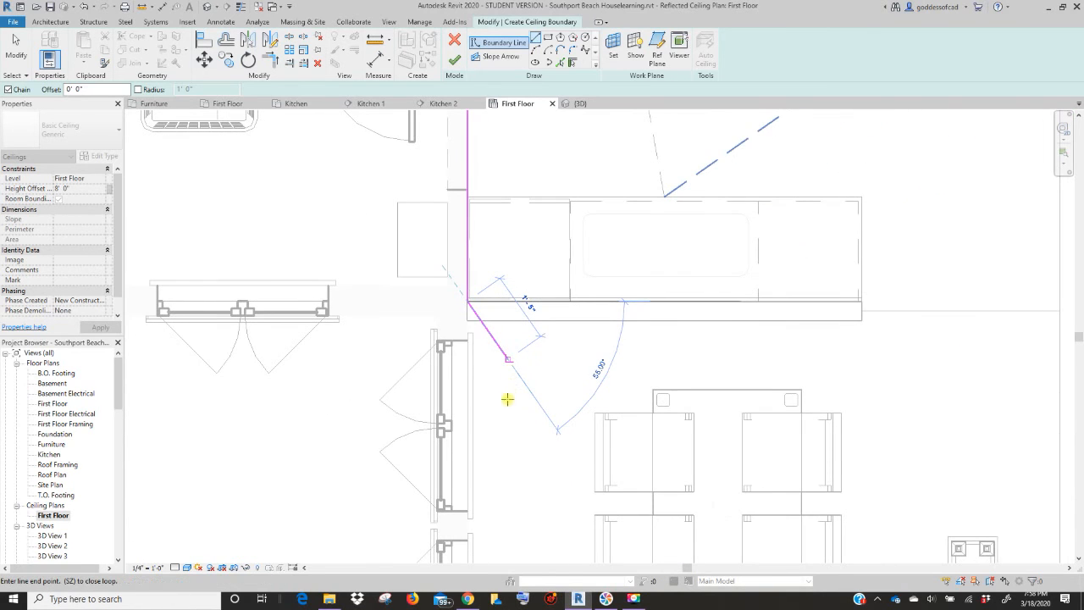
scroll(500, 407, "down", 2)
middle_click_drag(496, 413, 496, 333)
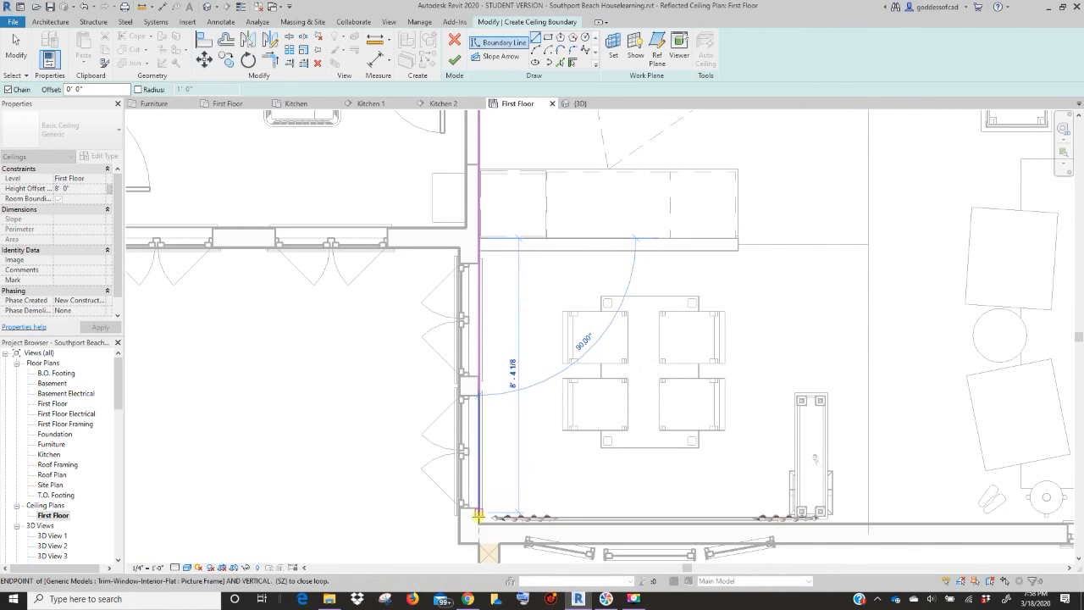
left_click(479, 522)
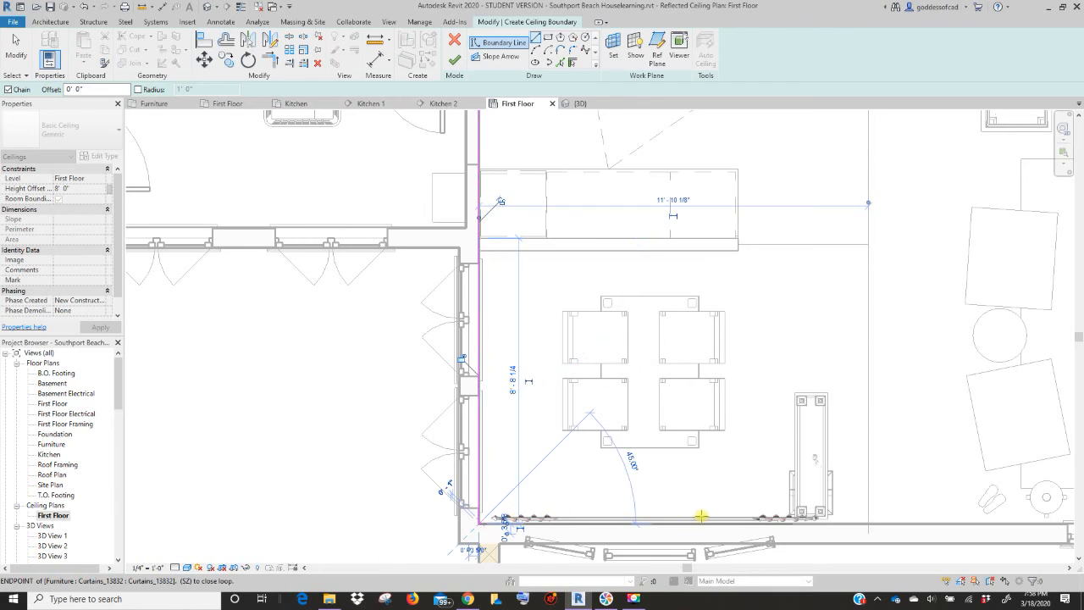
Step: Draw the boundary along the exterior walls of the dining and living areas and back along the closet wall to its corner
scroll(695, 516, "down", 3)
scroll(600, 502, "up", 1)
middle_click_drag(416, 491, 514, 499)
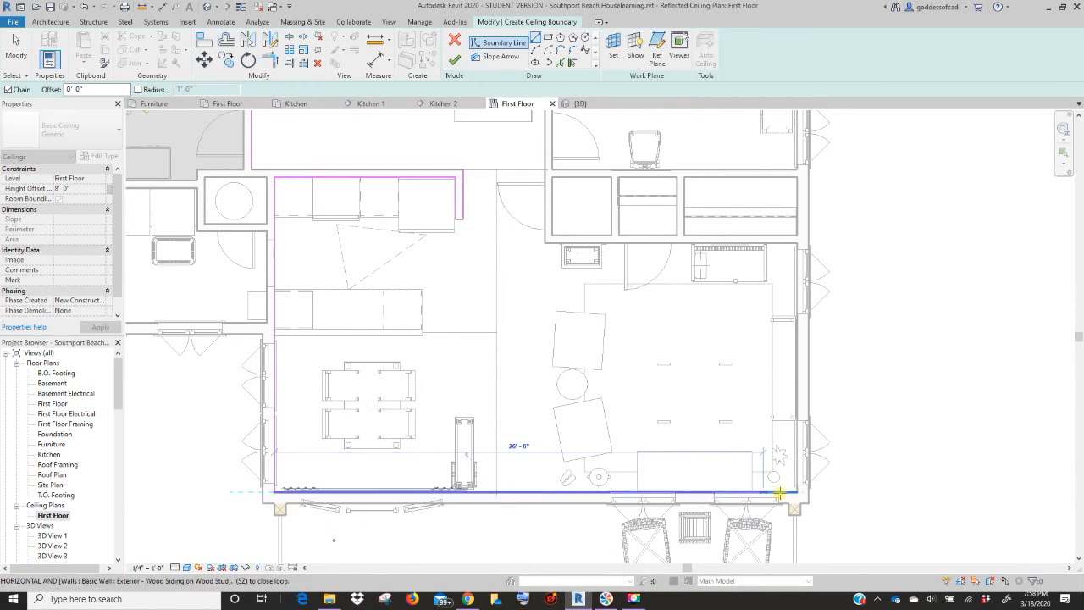
left_click(795, 243)
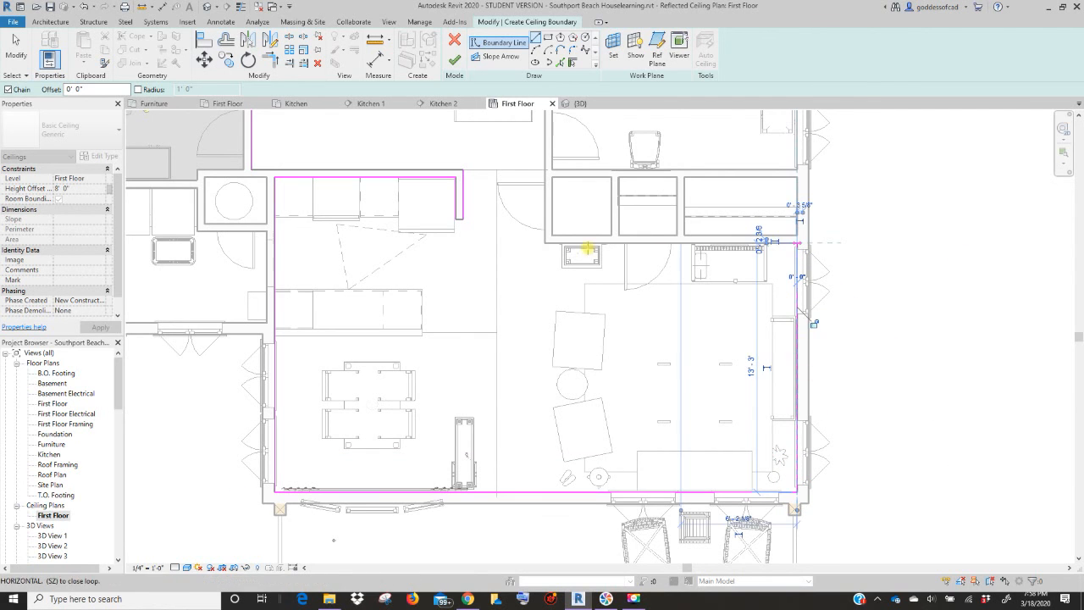
left_click(543, 243)
Step: Close the boundary up the wall beside the hallway and along the hallway's upper wall to the starting corner
middle_click_drag(558, 361, 584, 386)
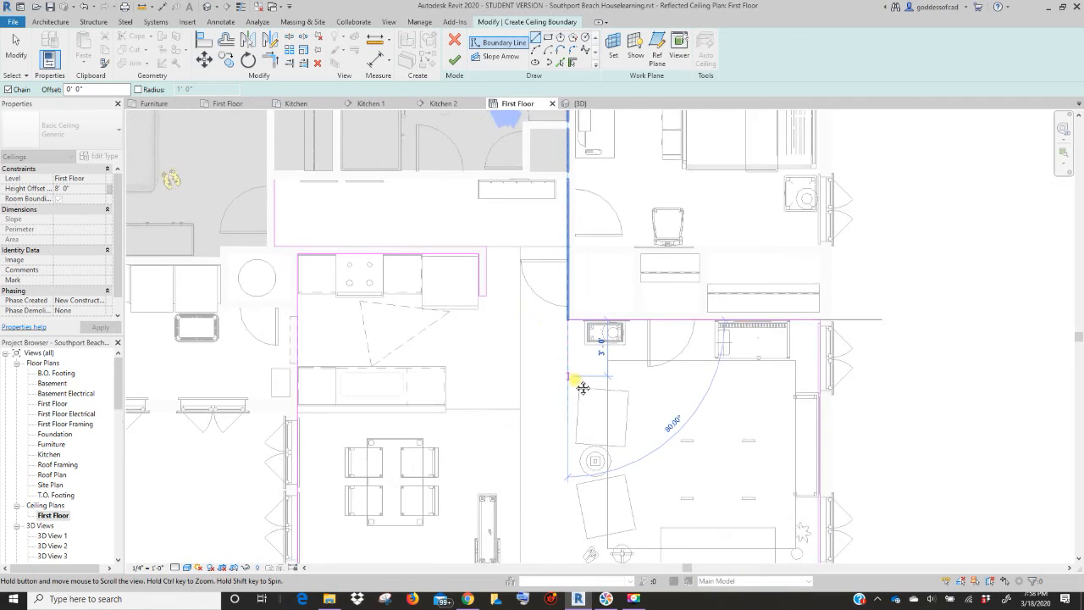
scroll(551, 242, "down", 2)
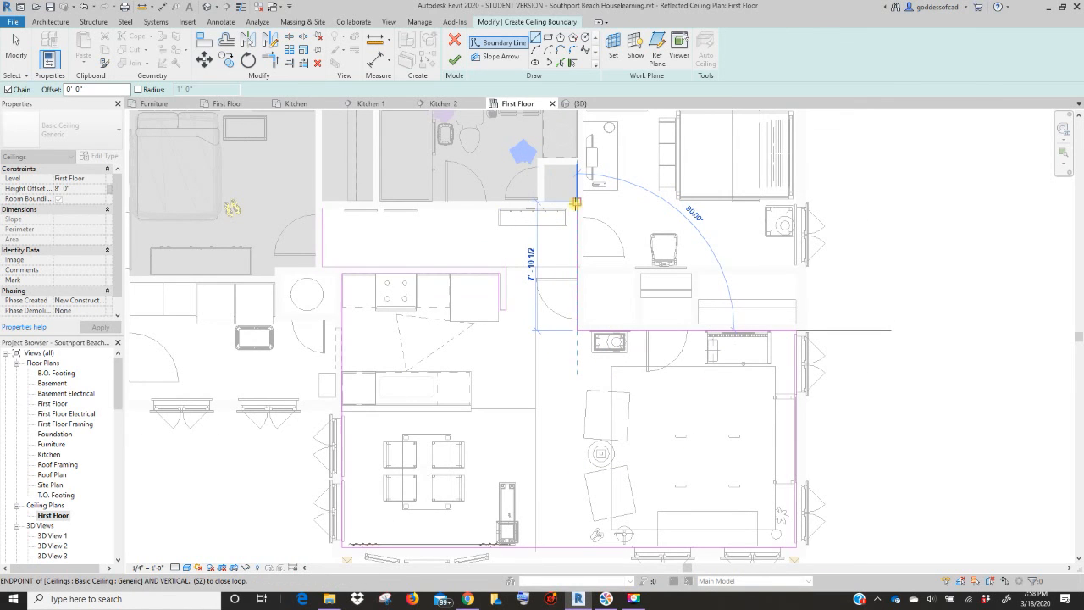
left_click(575, 203)
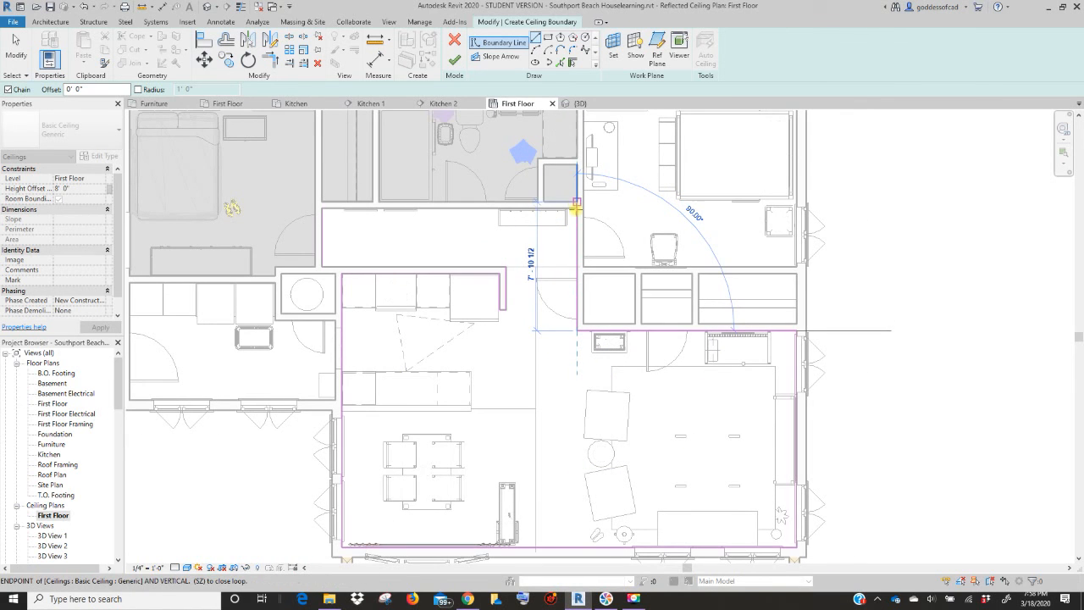
left_click(323, 208)
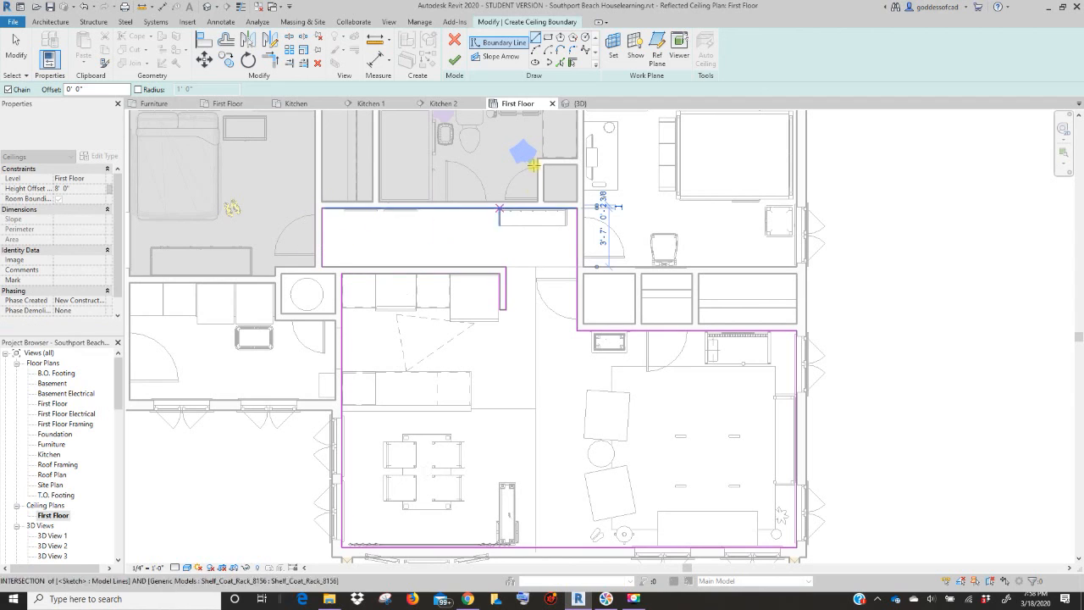
Step: Finish the ceiling sketch for the hallway, kitchen, dining and living areas, and clear the selection
left_click(454, 60)
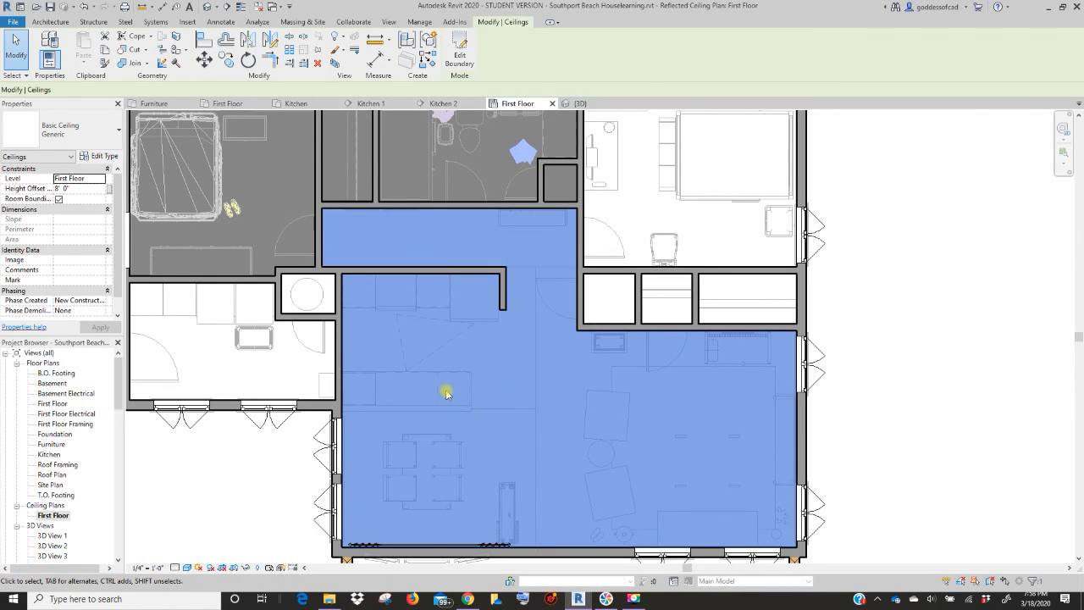
left_click(895, 374)
scroll(730, 341, "down", 1)
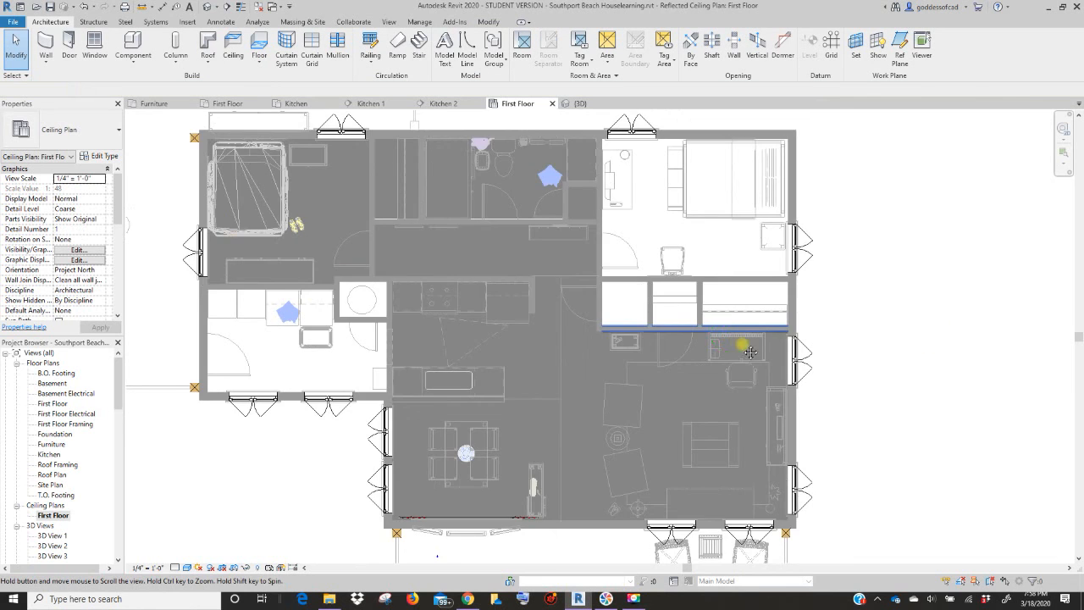
middle_click_drag(745, 345, 783, 360)
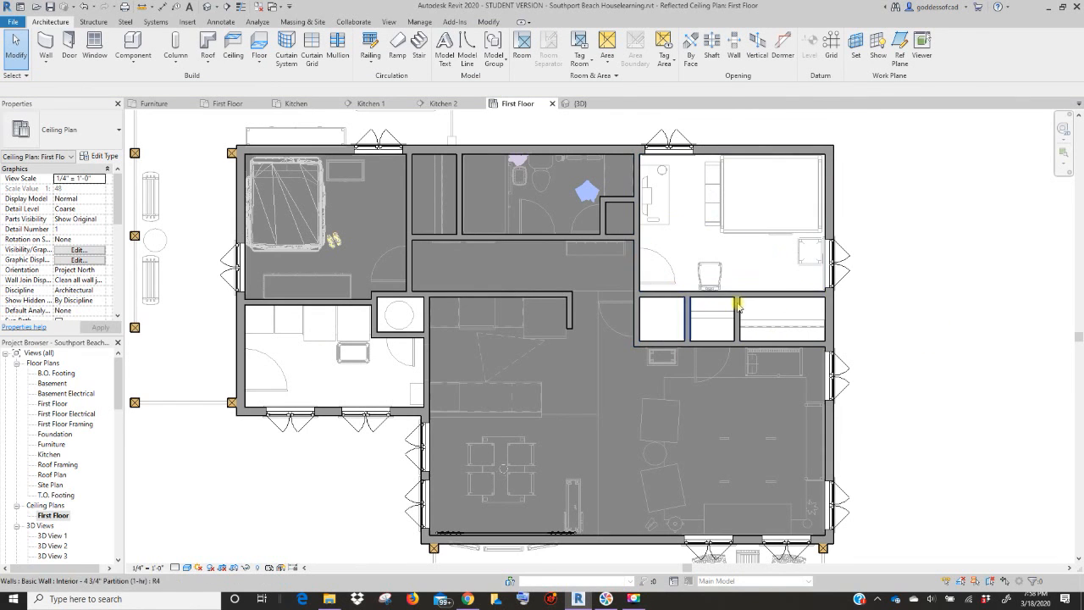